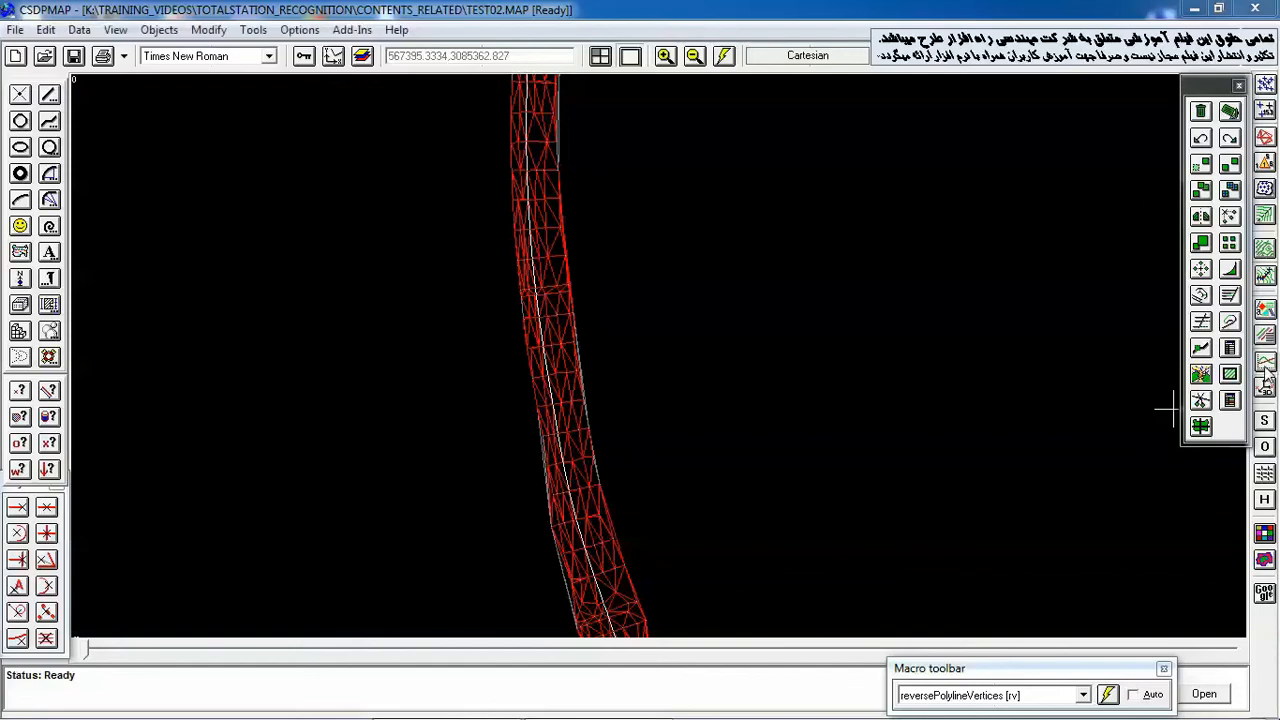
Step: Examine the longitudinal profile and cross-sections of route 1 in the Profile and Sections window, and close it
click(1264, 361)
drag(730, 430, 736, 305)
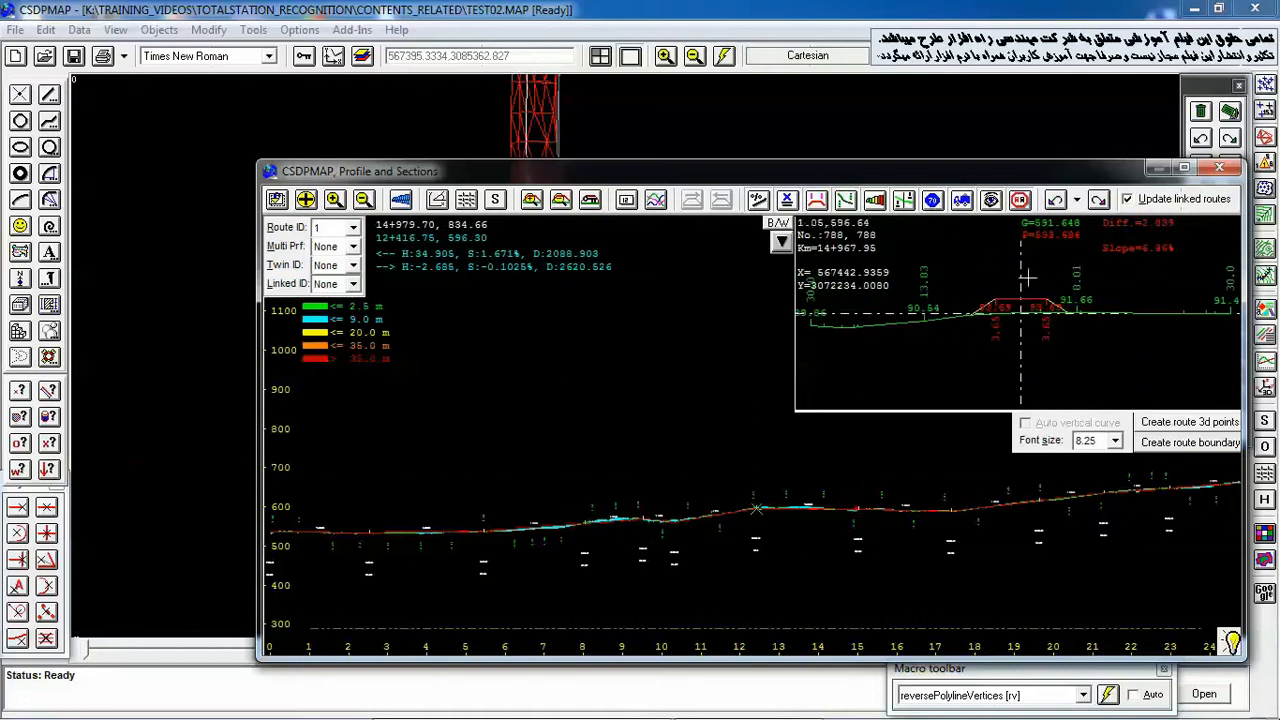
click(1217, 171)
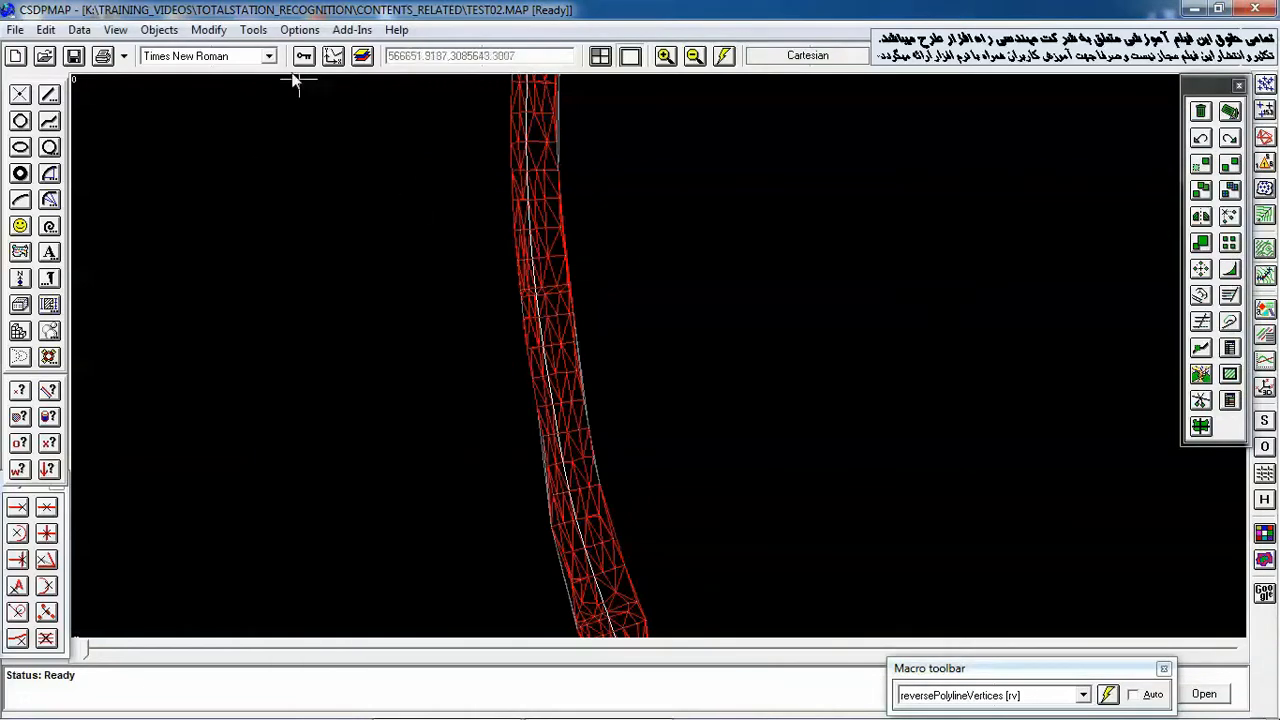
Step: Run Gradient Analysis on extracted route 1 with a boundary of 25 and the default gradient criteria, and close the dialog
click(255, 30)
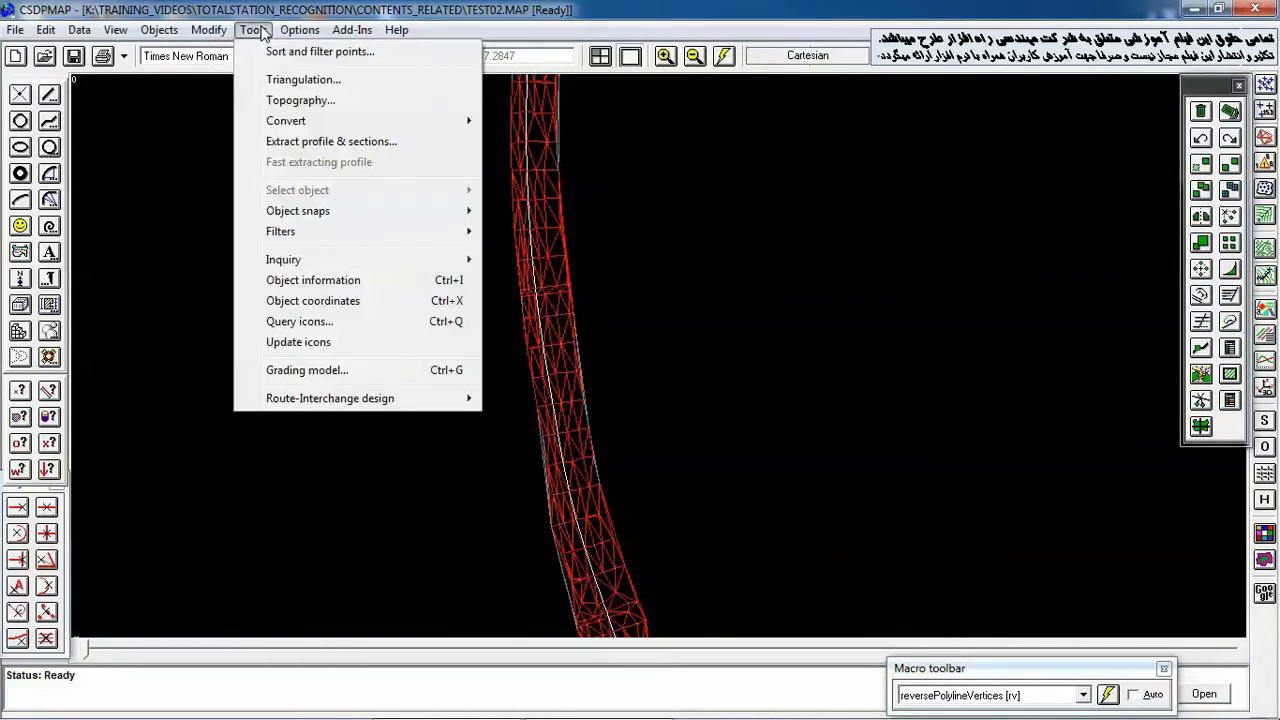
mouse_move(352, 265)
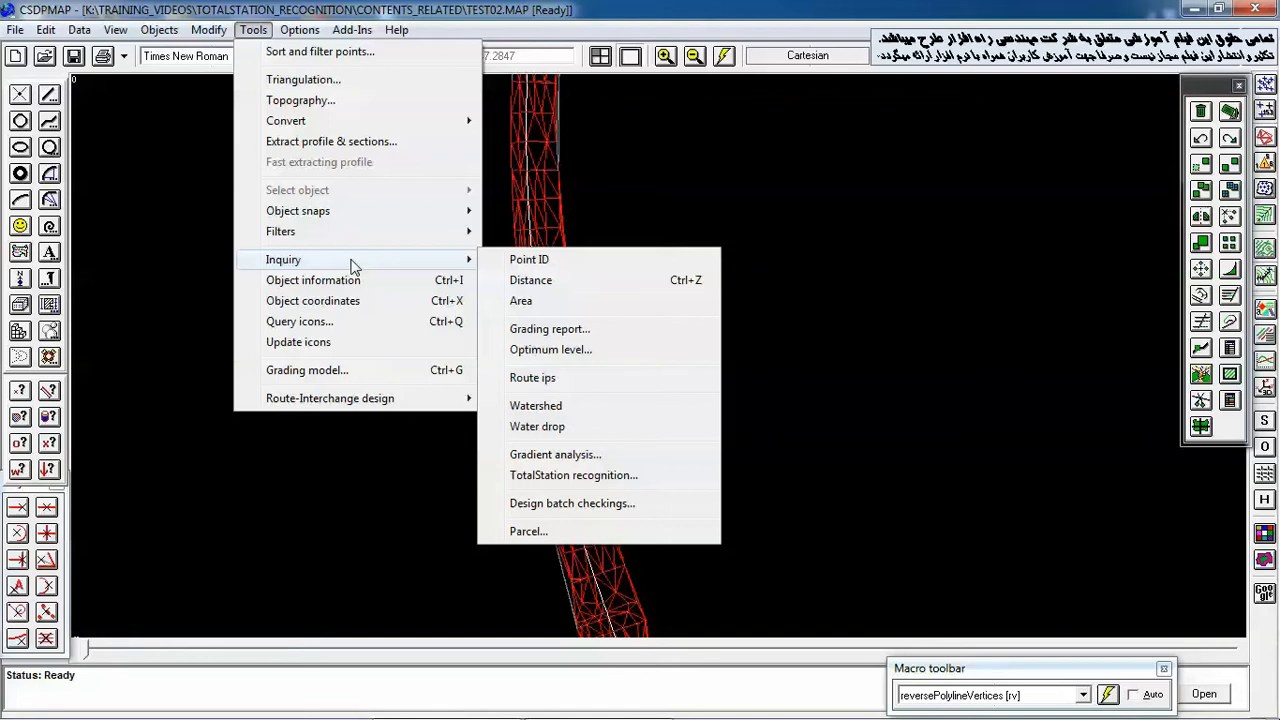
click(608, 455)
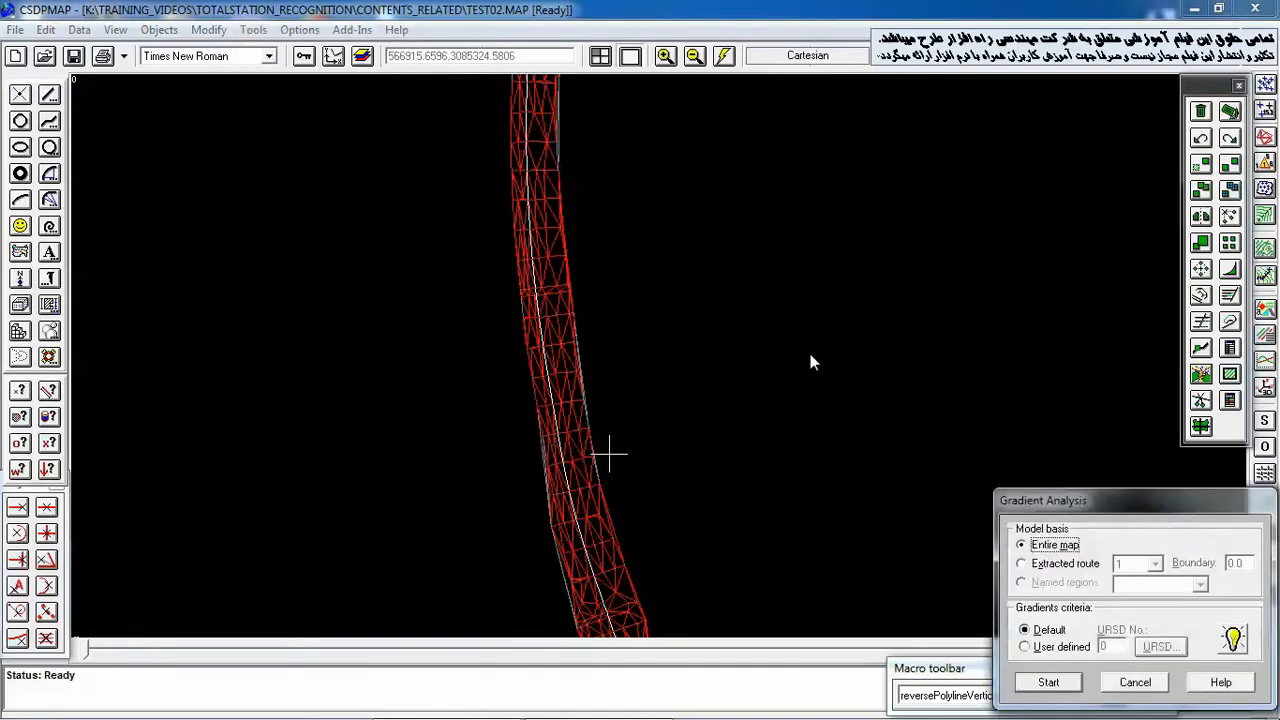
drag(1087, 498, 993, 380)
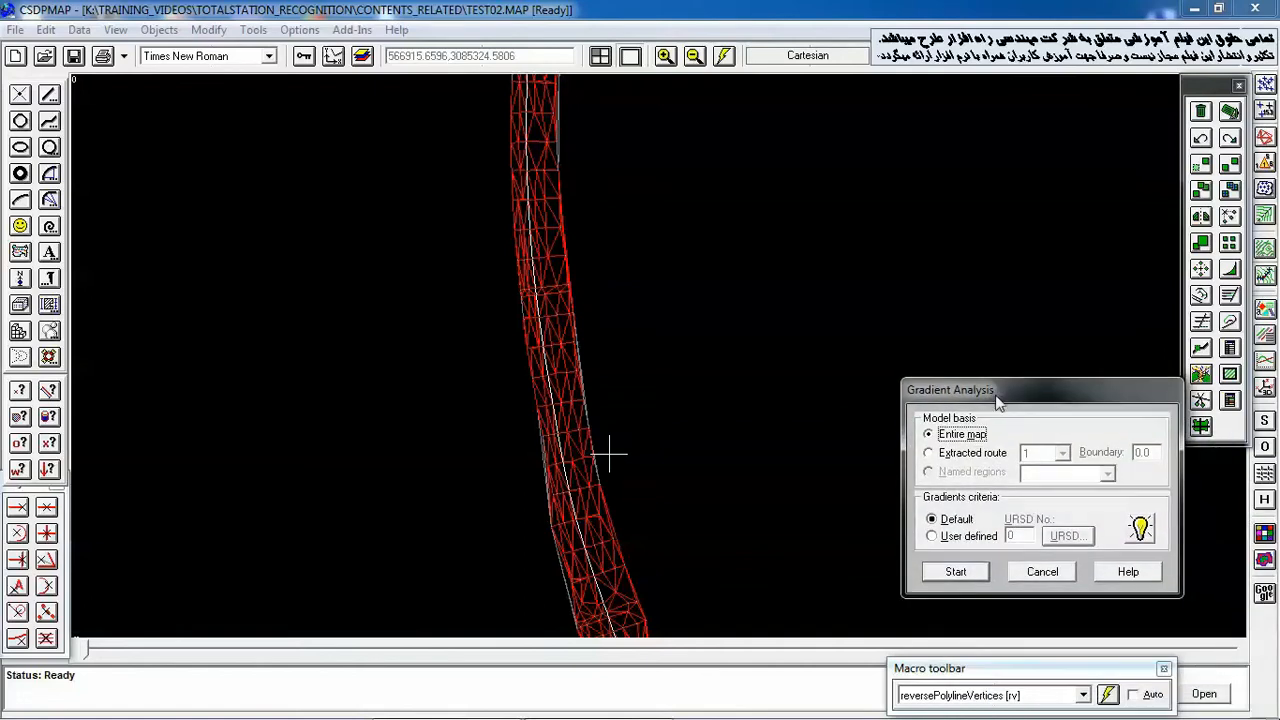
click(945, 458)
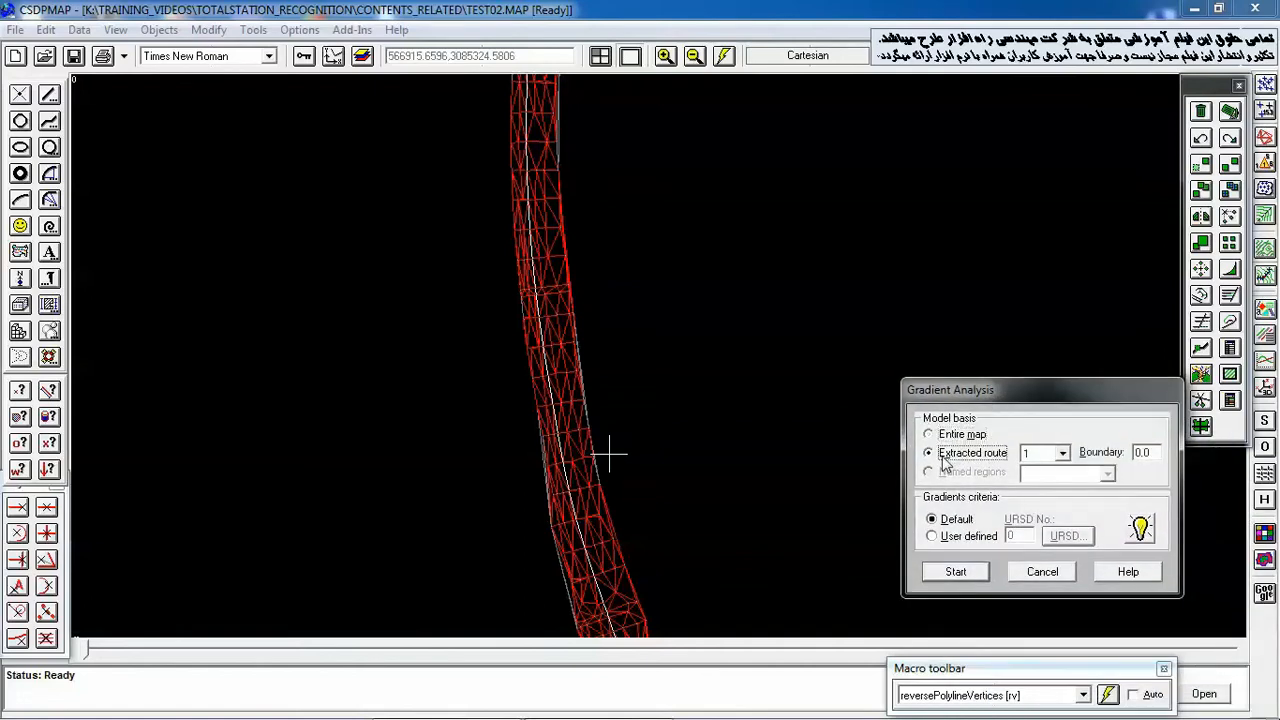
click(1044, 452)
click(1043, 452)
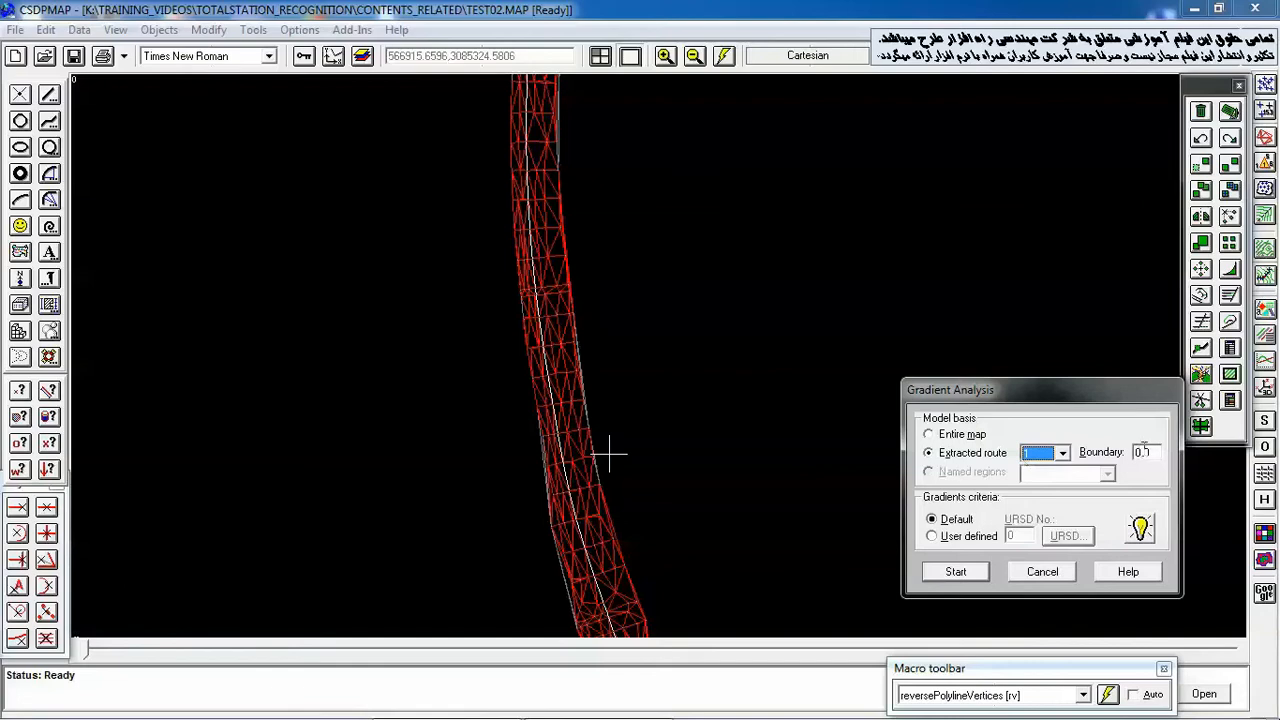
key(Tab)
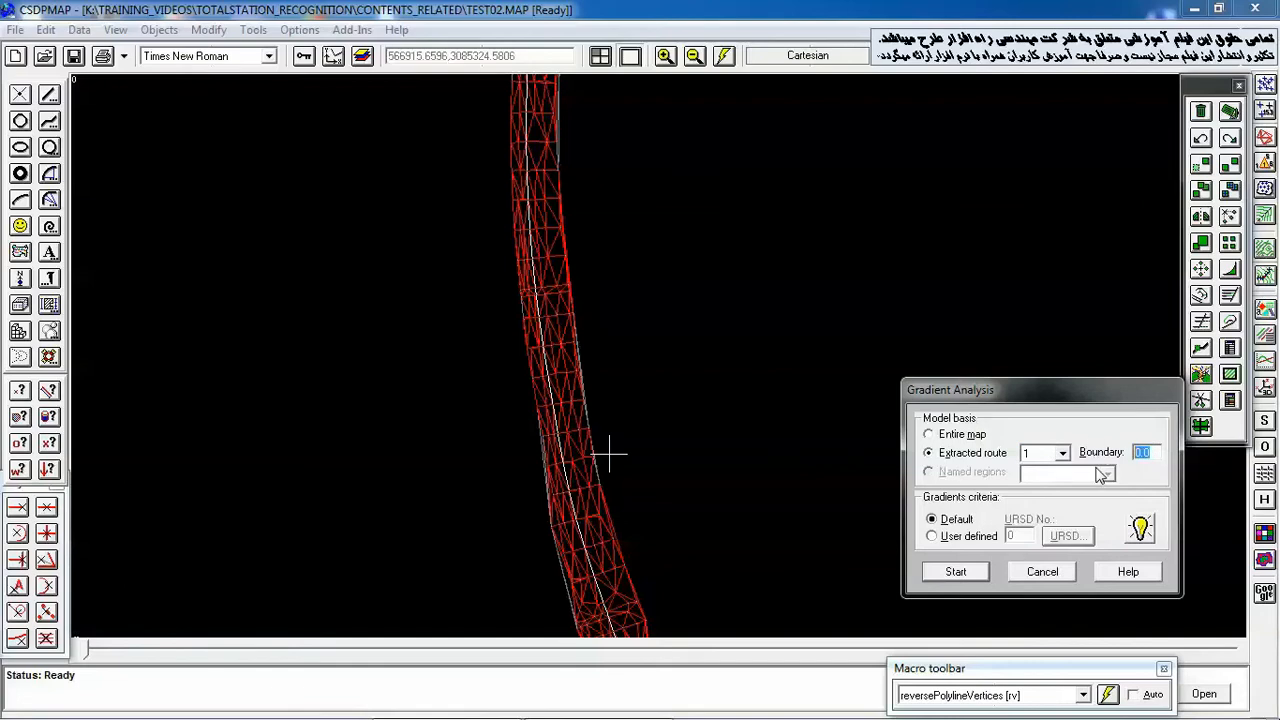
text(25)
click(983, 572)
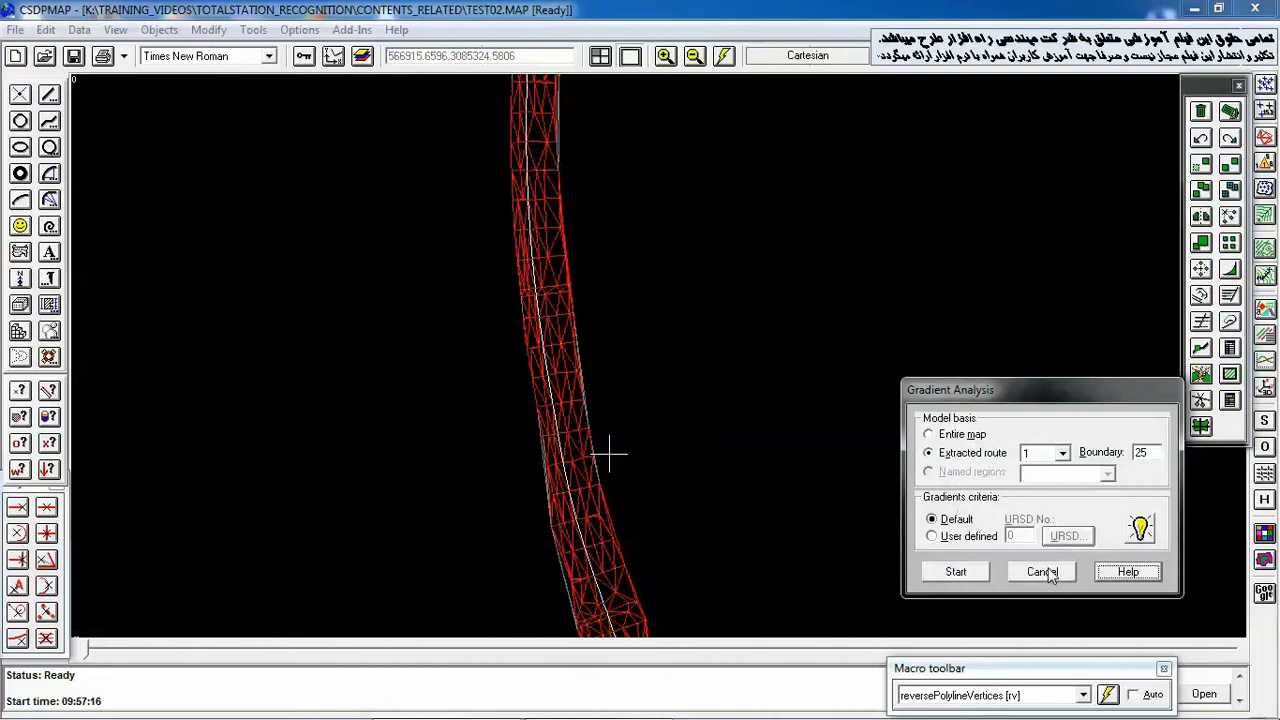
click(1042, 572)
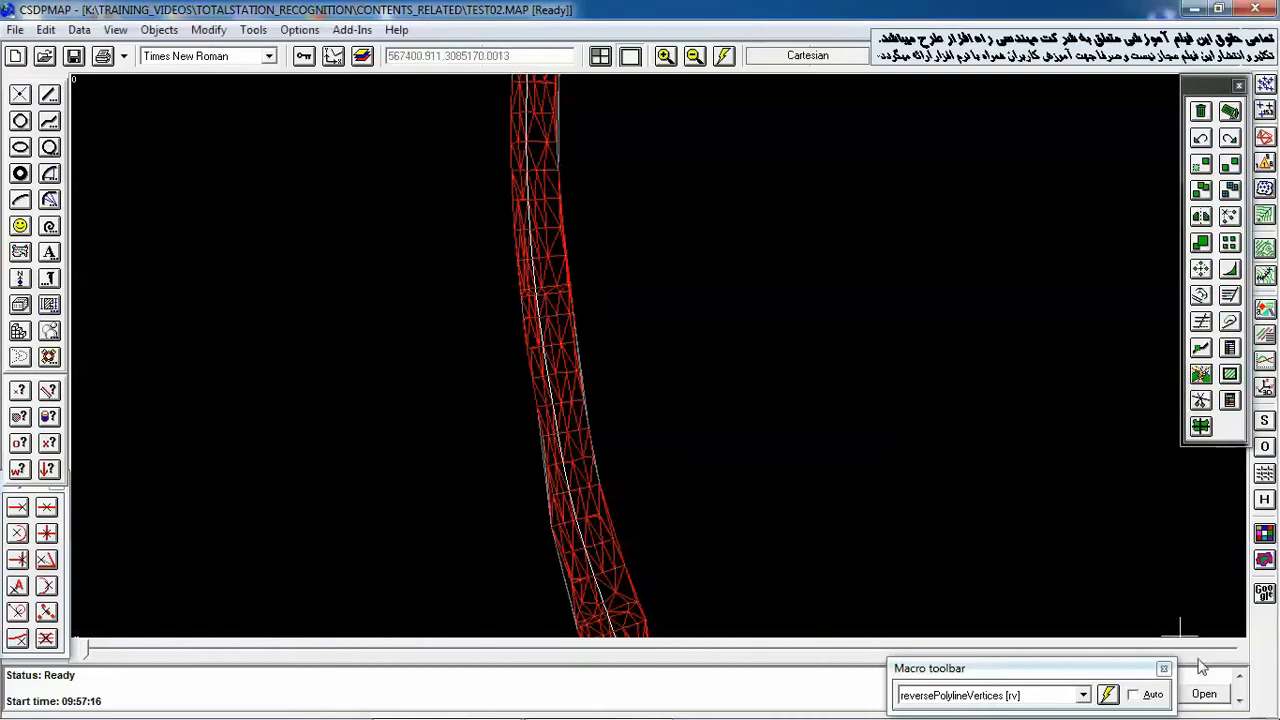
Step: Place the total length and gradient lines of the analysis report on the map as left-justified text beside the route
click(1210, 692)
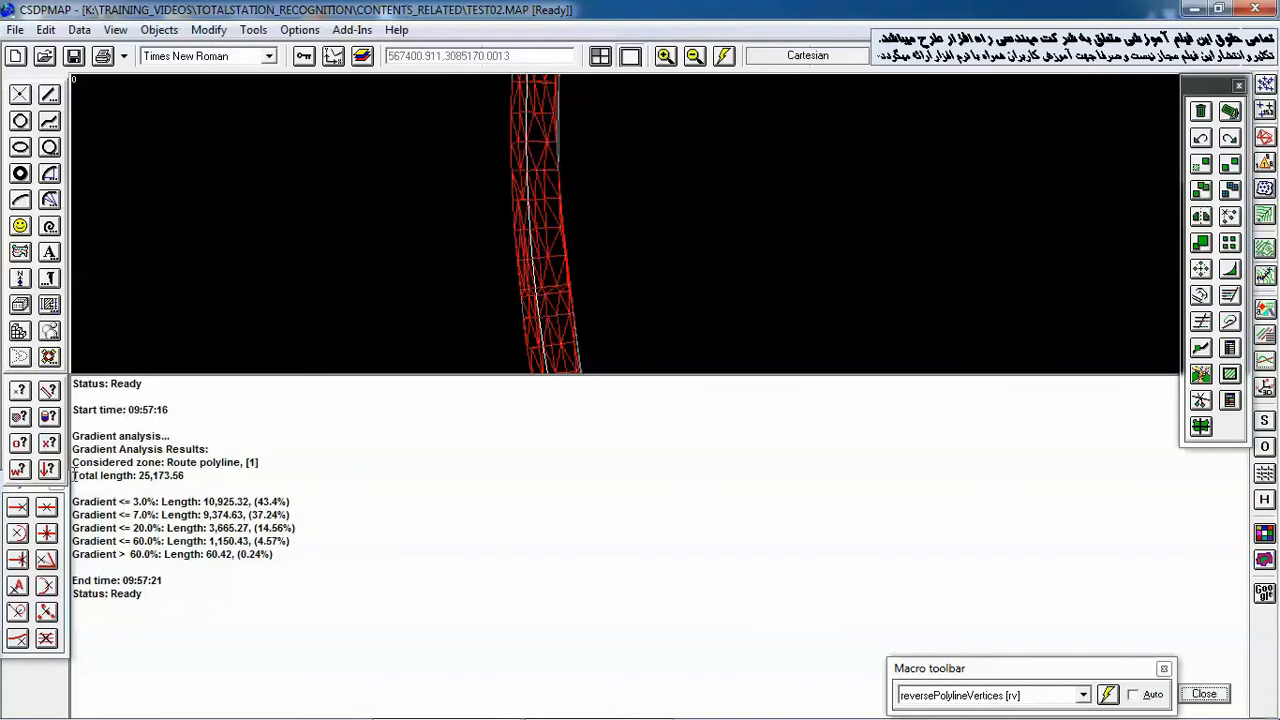
drag(74, 476, 279, 554)
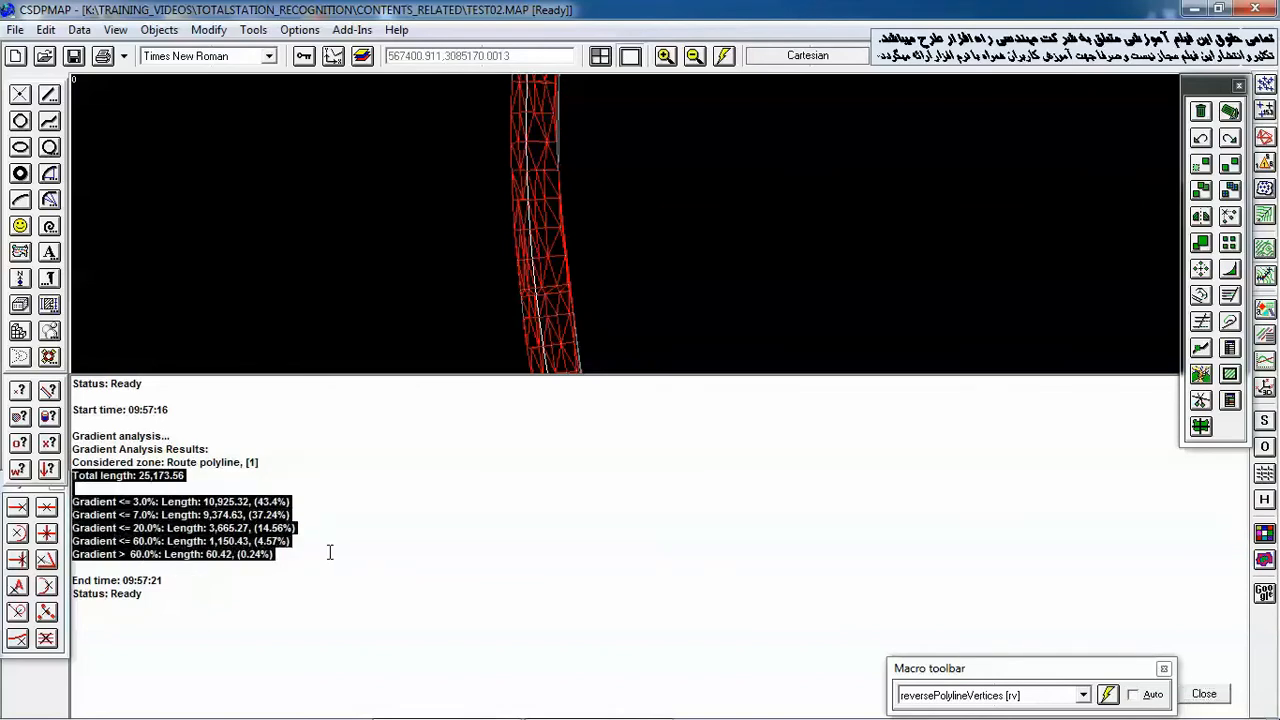
click(253, 30)
mouse_move(190, 32)
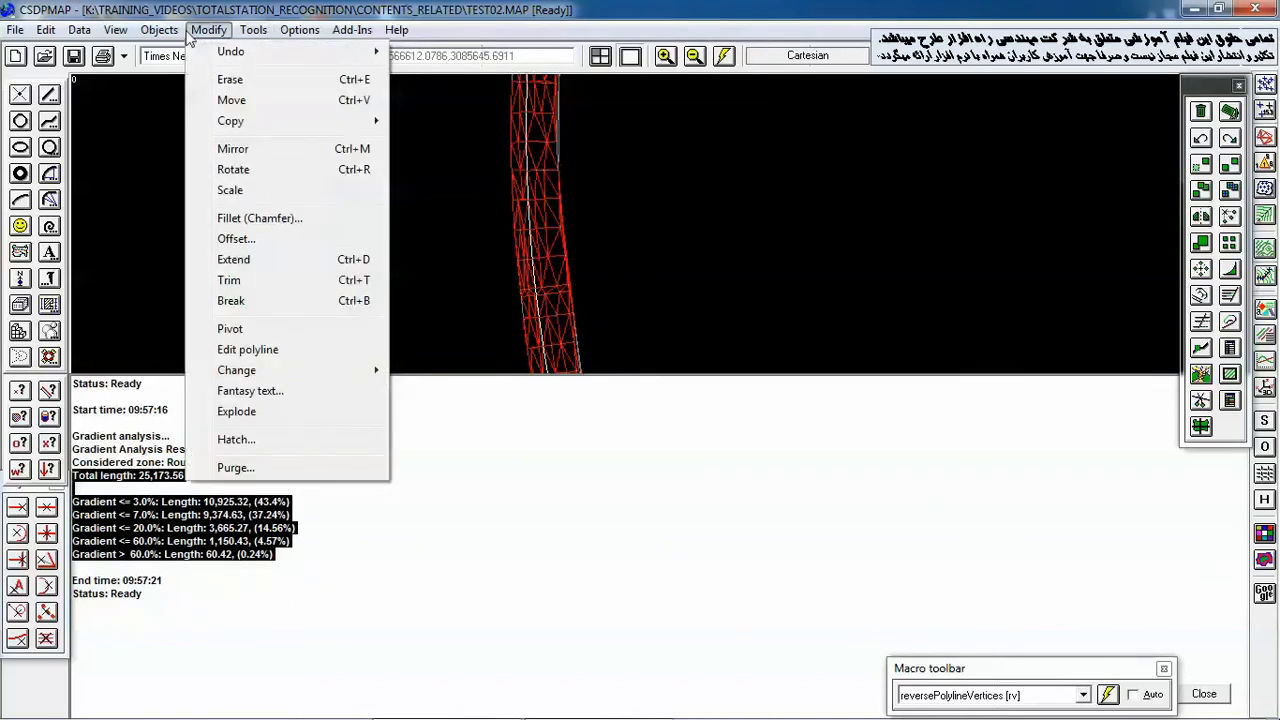
mouse_move(286, 331)
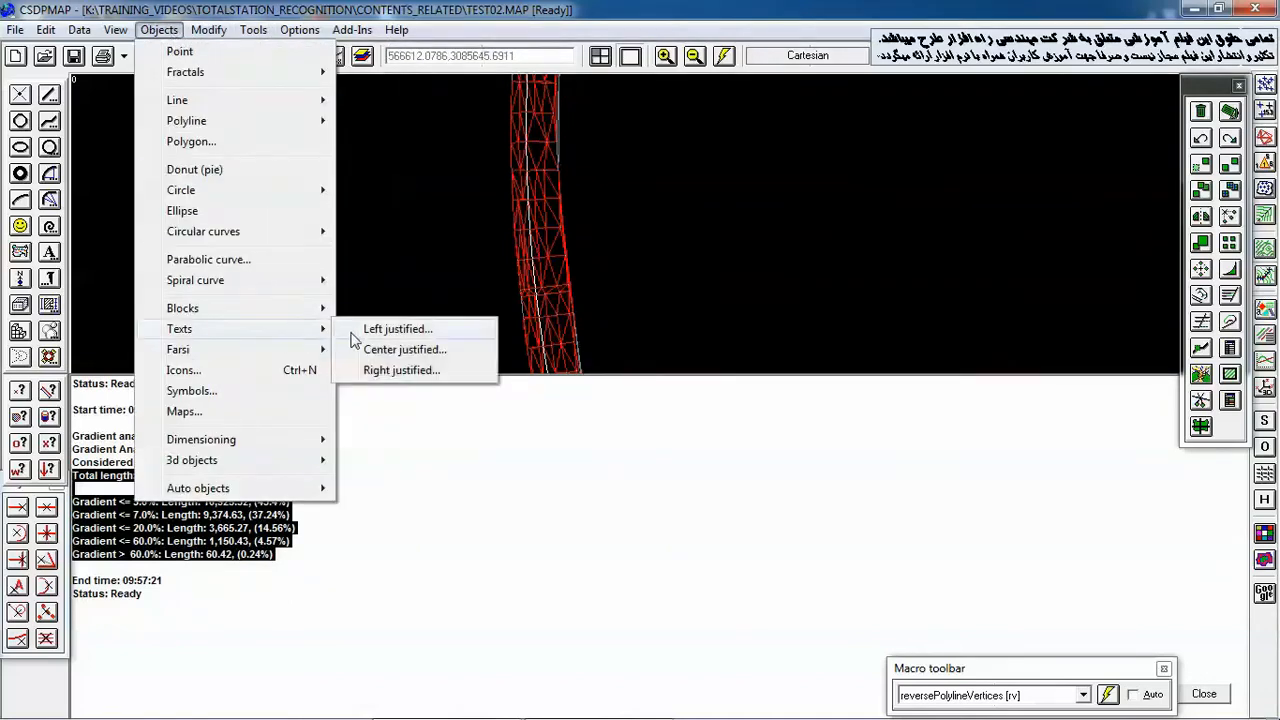
click(362, 330)
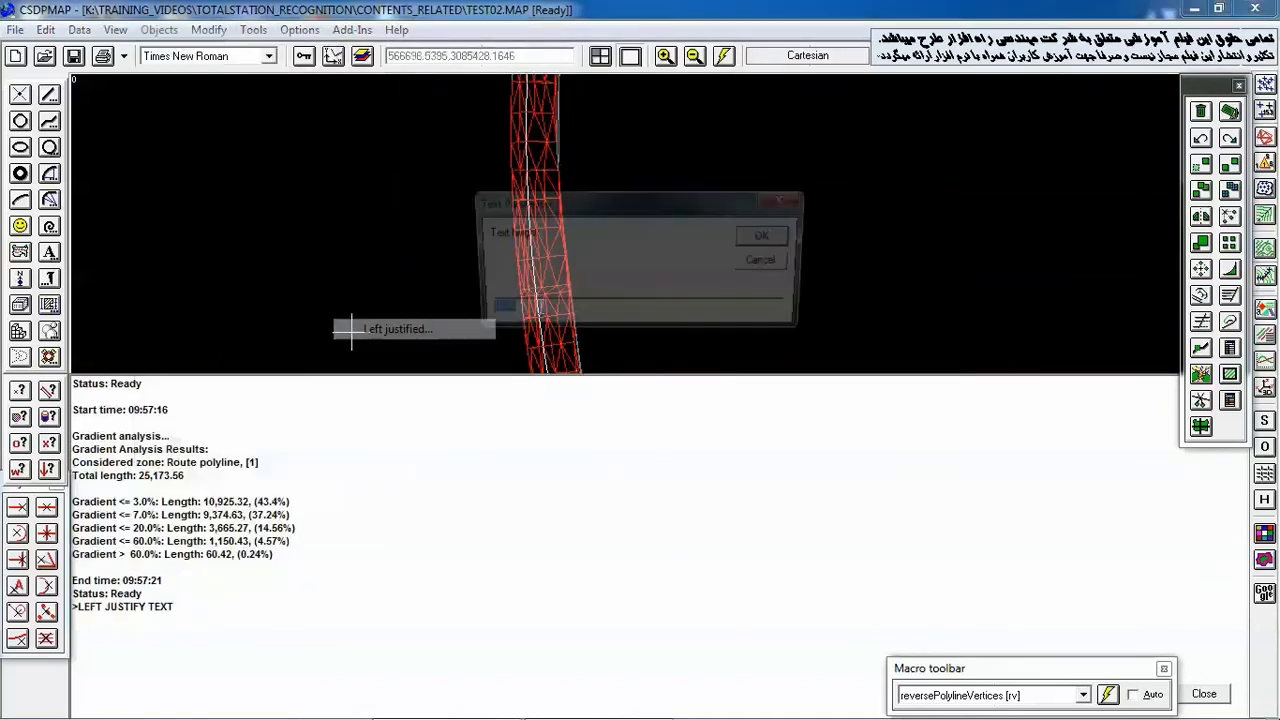
click(770, 240)
click(680, 165)
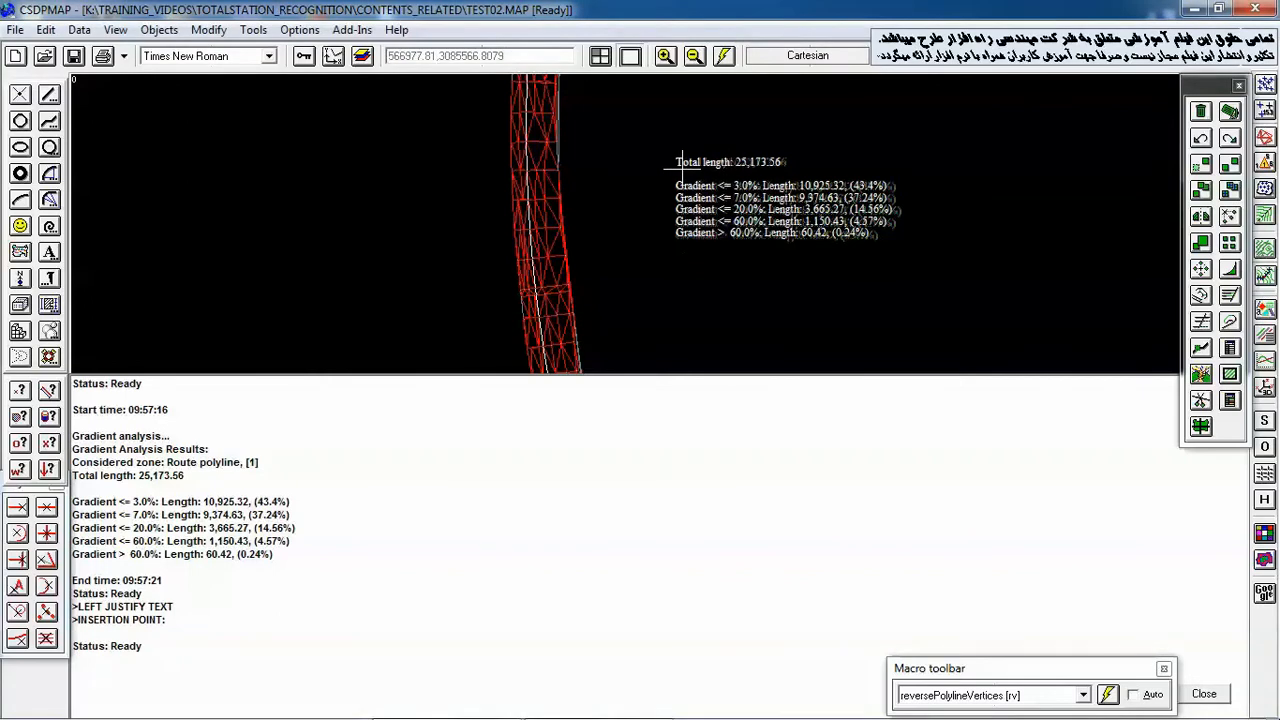
drag(612, 133, 890, 244)
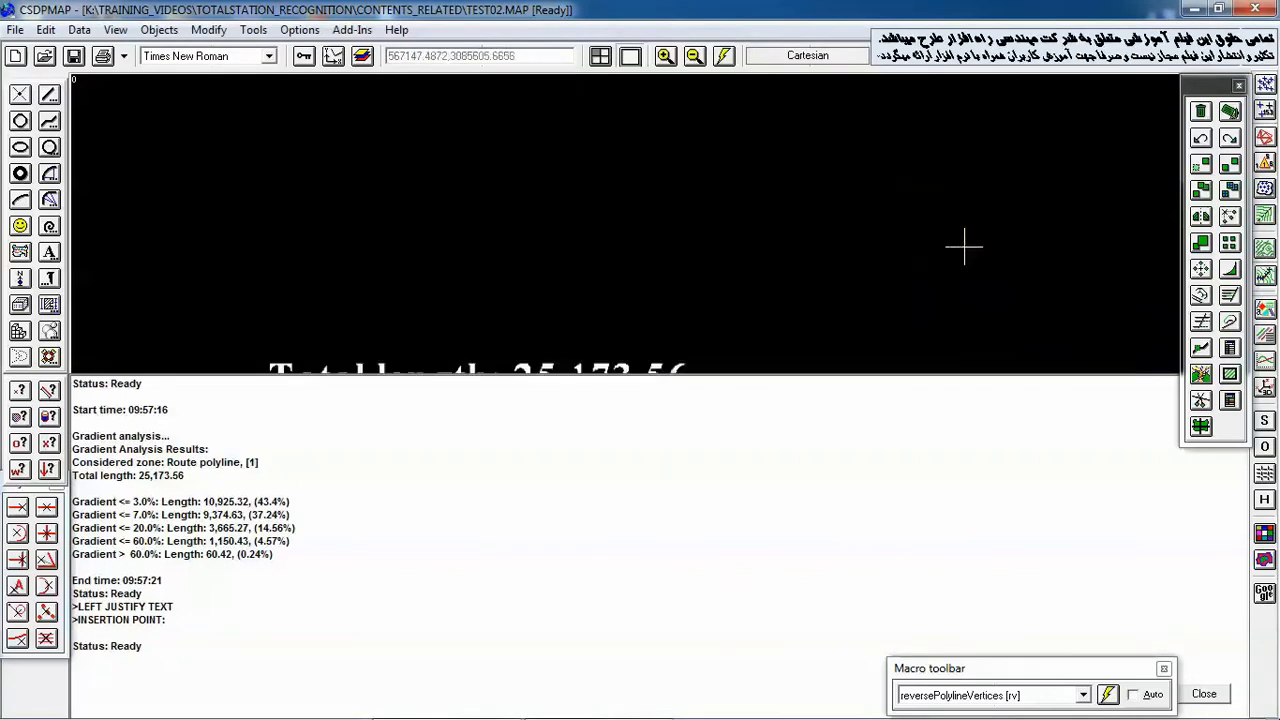
scroll(646, 323, down, 5)
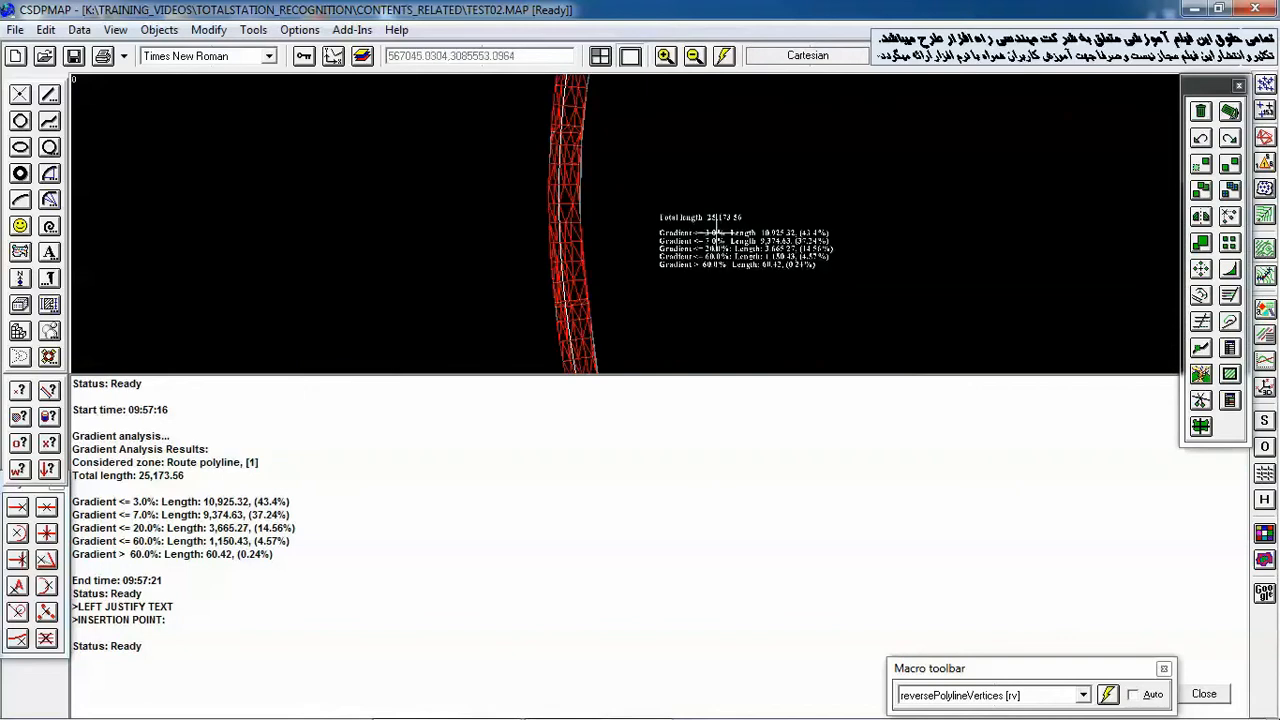
drag(637, 194, 833, 290)
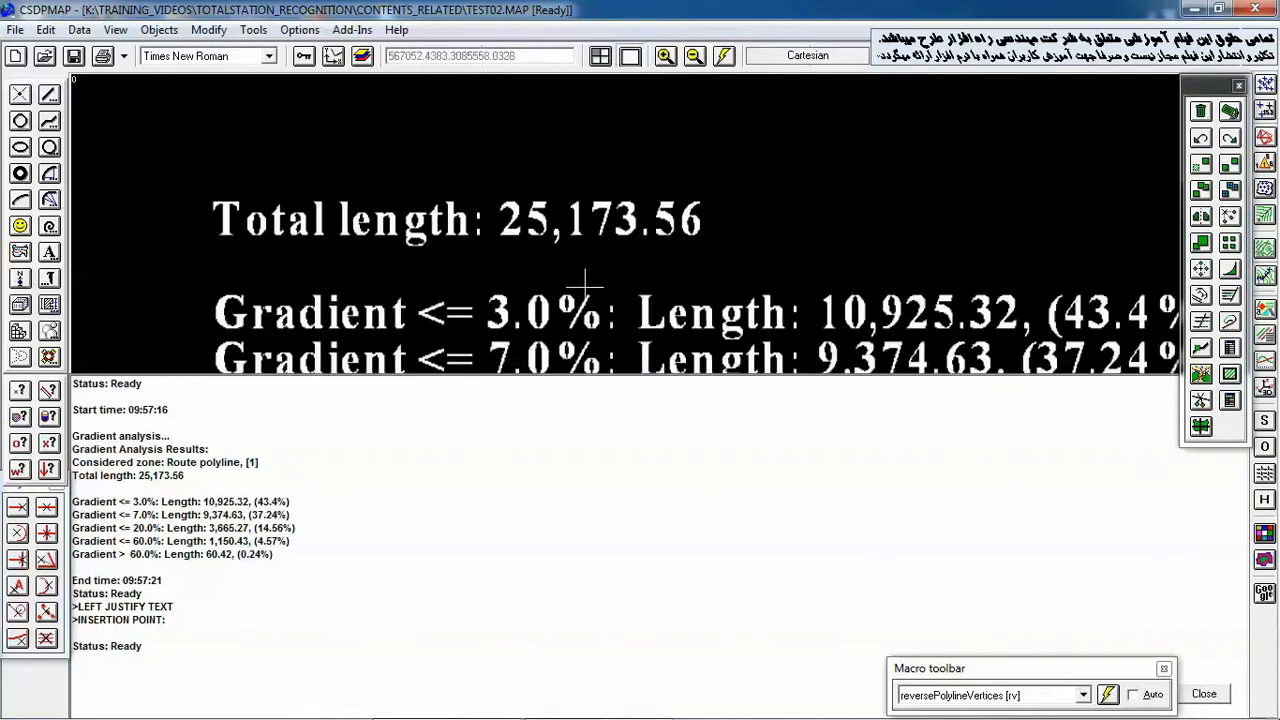
scroll(585, 285, down, 5)
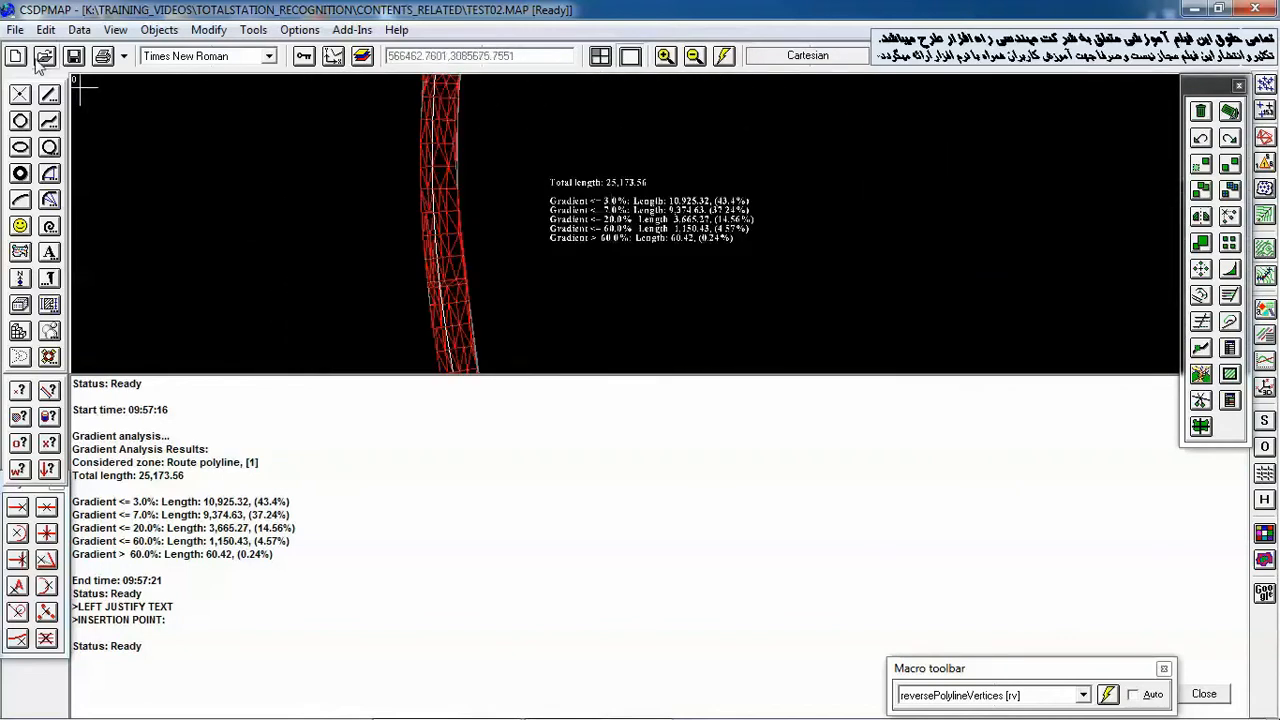
Step: Start saving the project under a new name and go to the Training_Videos\Gradient_Analysis\Contents_Related folder
click(15, 29)
click(50, 115)
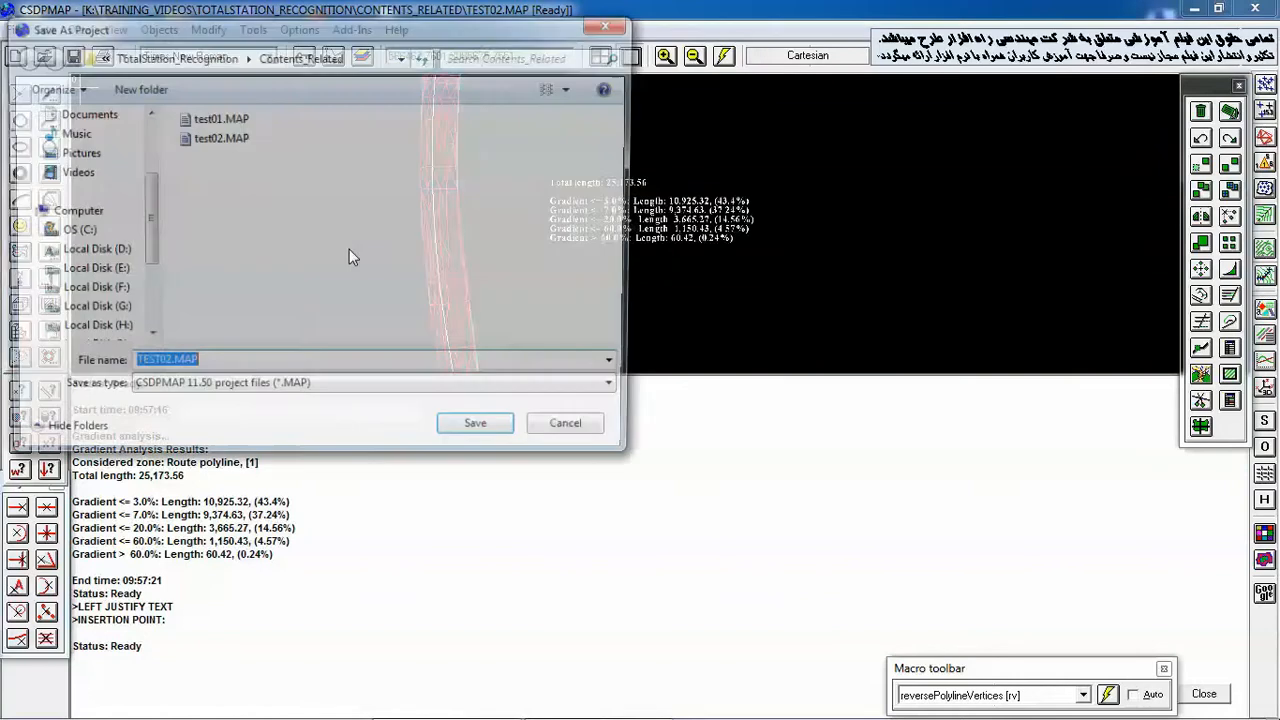
click(175, 58)
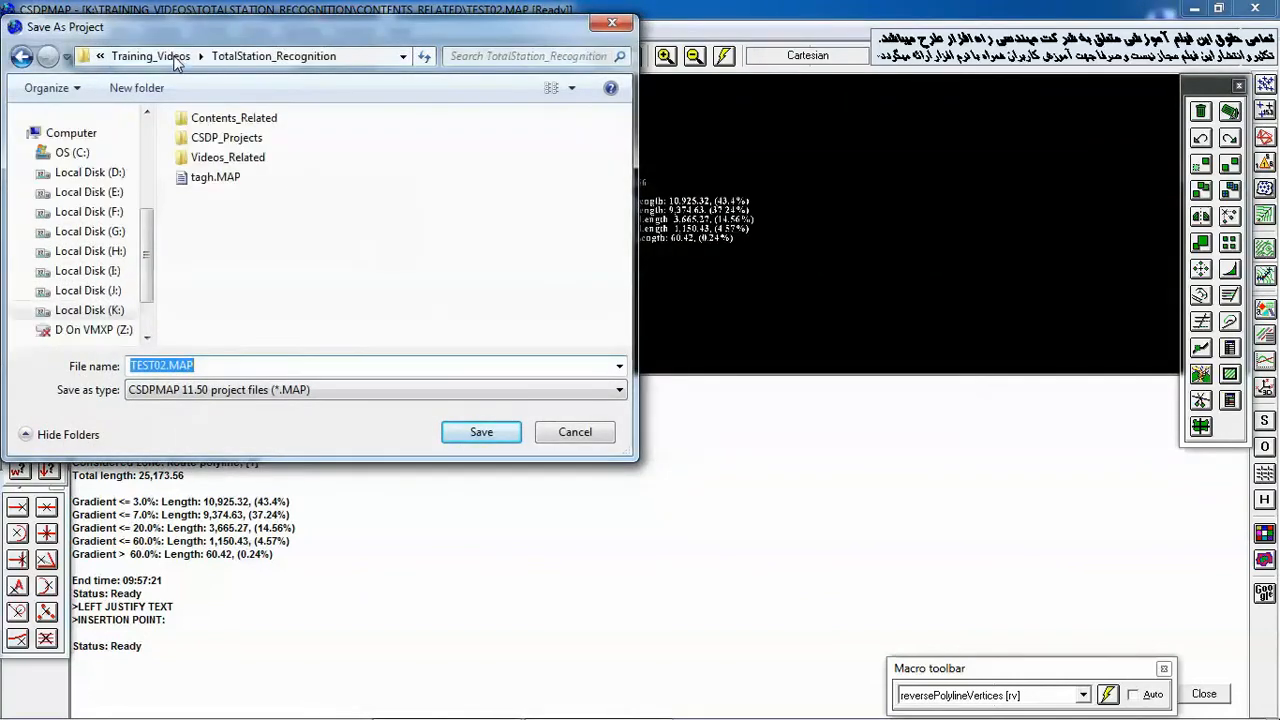
click(176, 60)
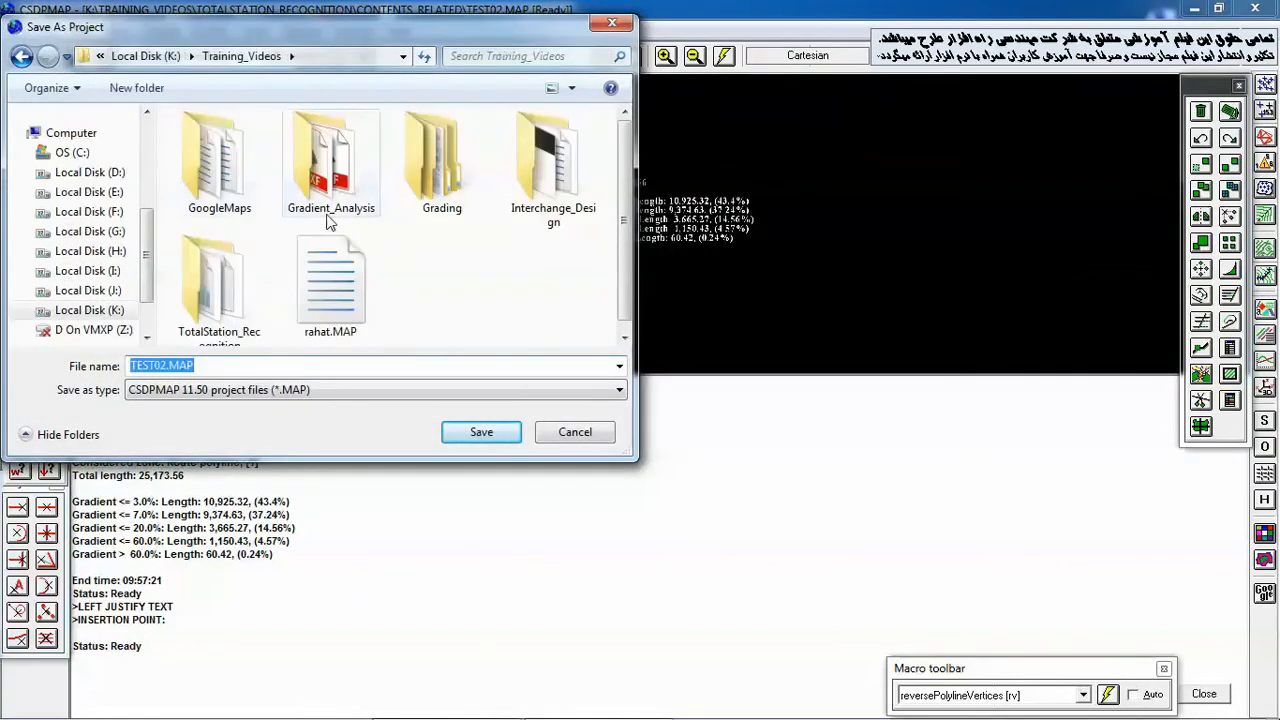
double_click(330, 165)
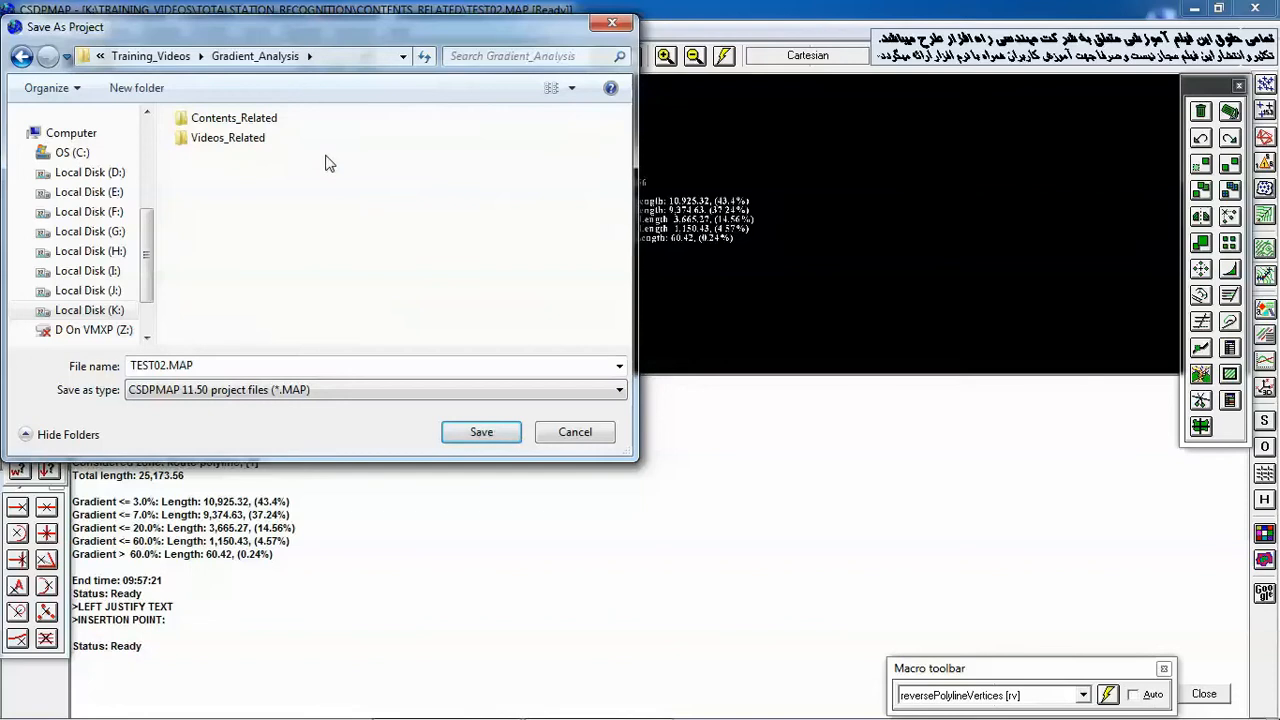
double_click(240, 121)
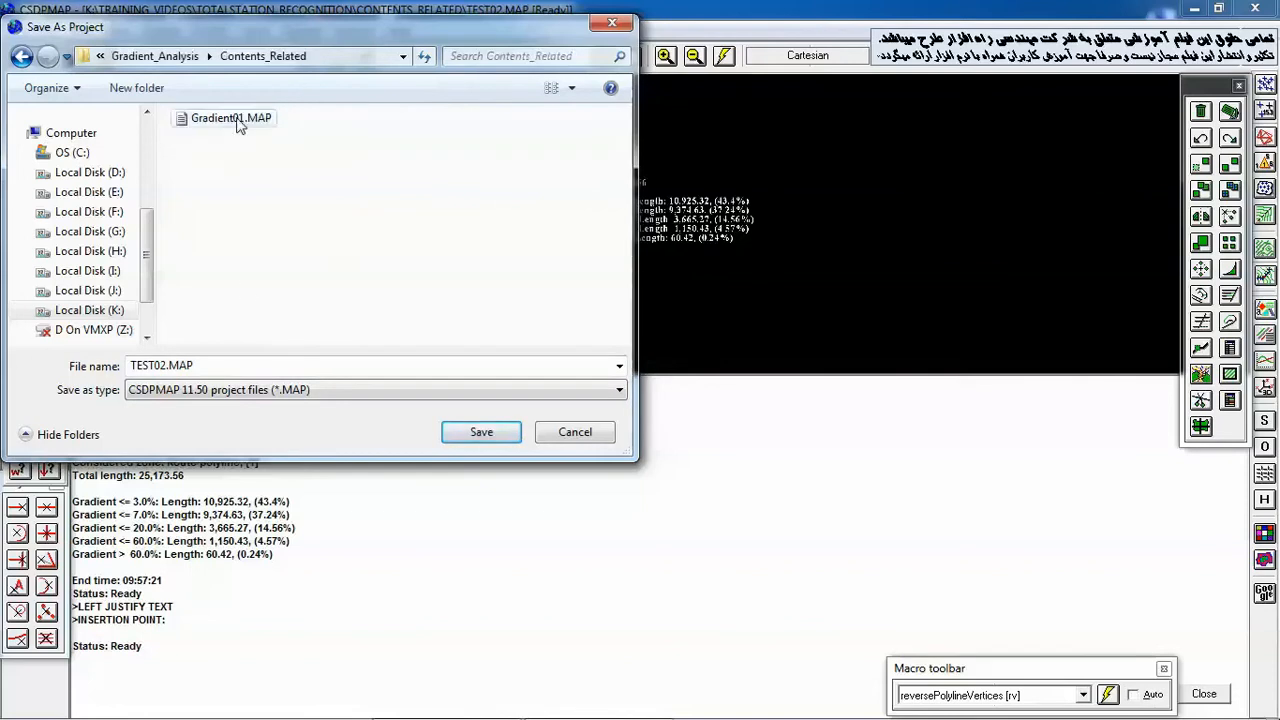
Step: Name the project file Gradient02.MAP and save it
click(207, 364)
key(Home)
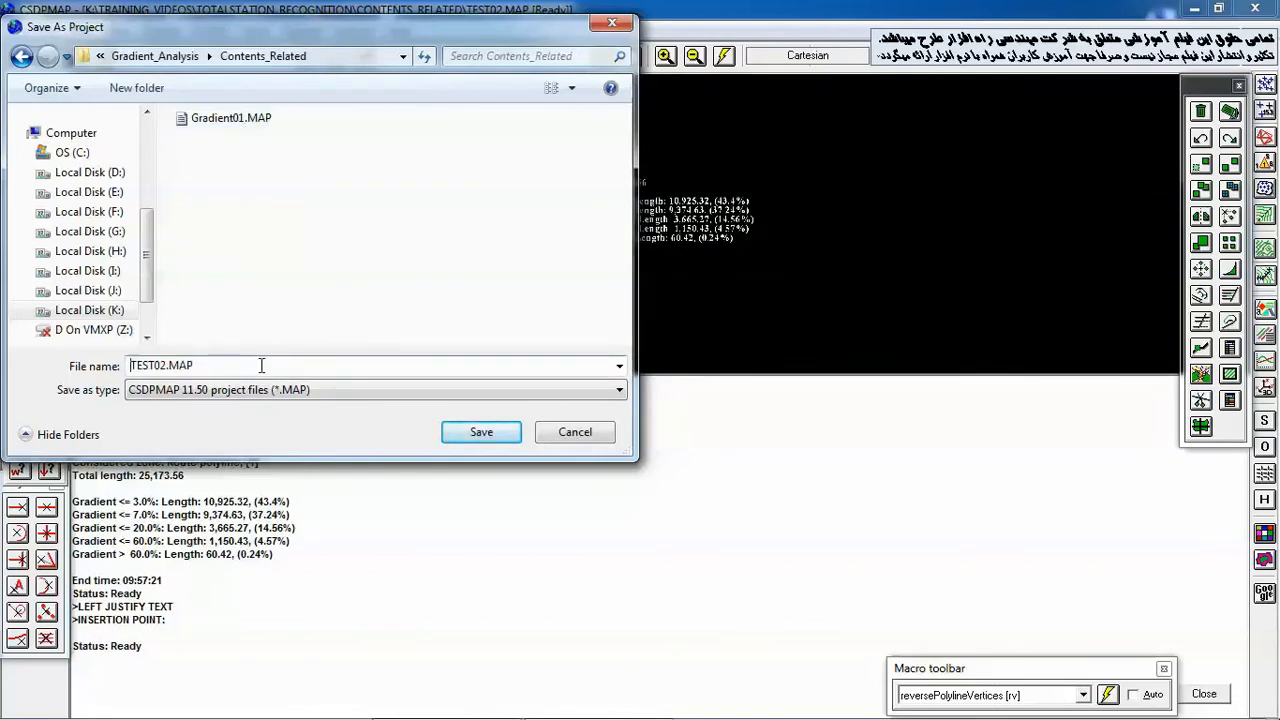
key(Delete)
key(Delete)
key(Delete)
key(Delete)
key(Delete)
key(Delete)
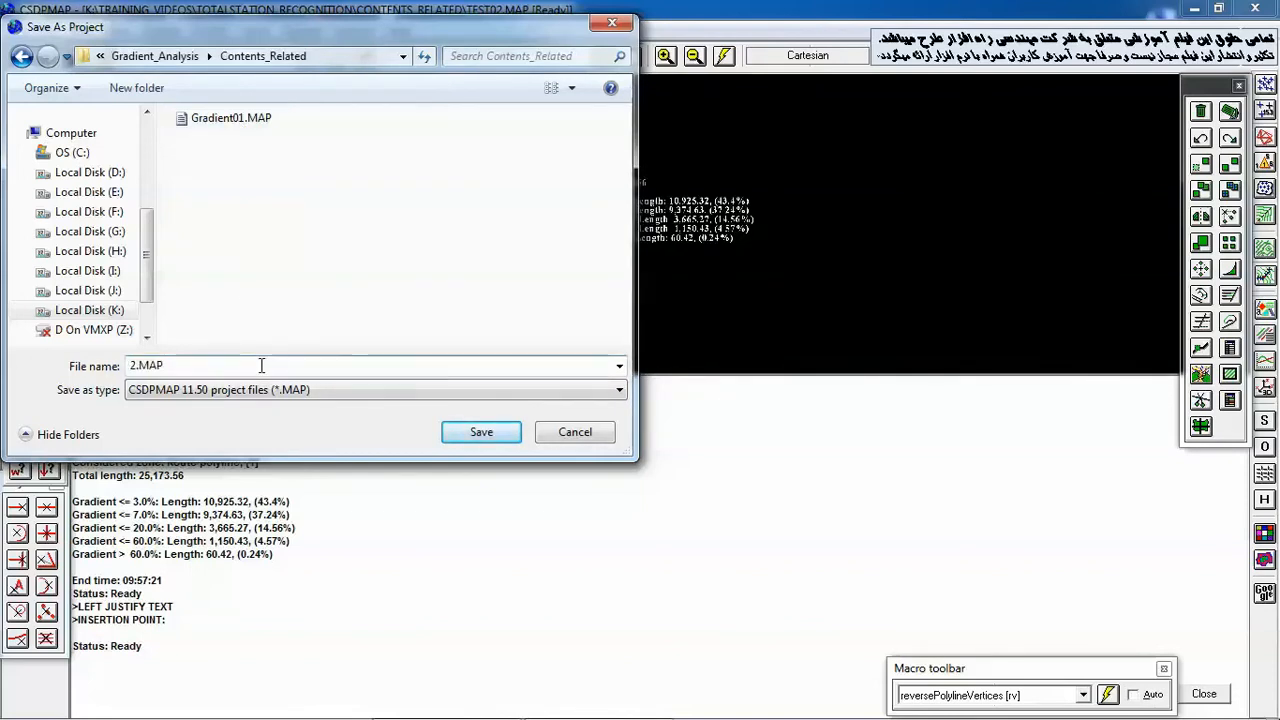
text(Gradient)
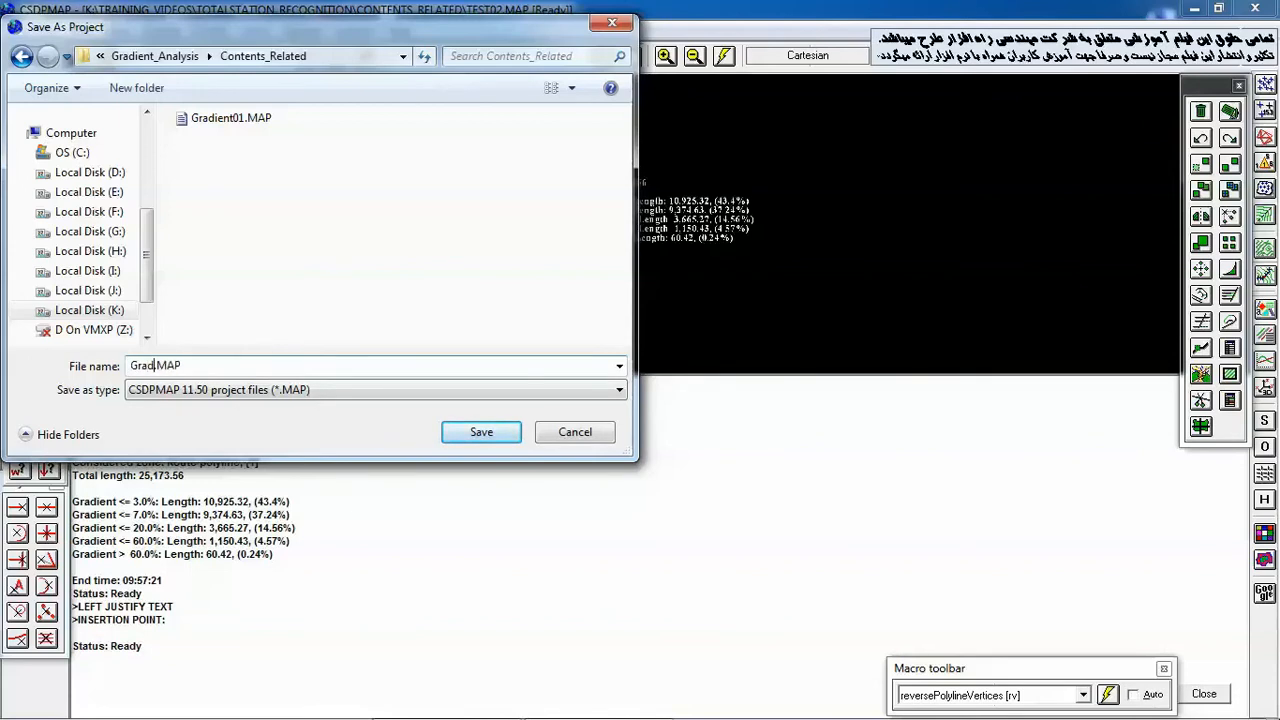
text(02)
key(Return)
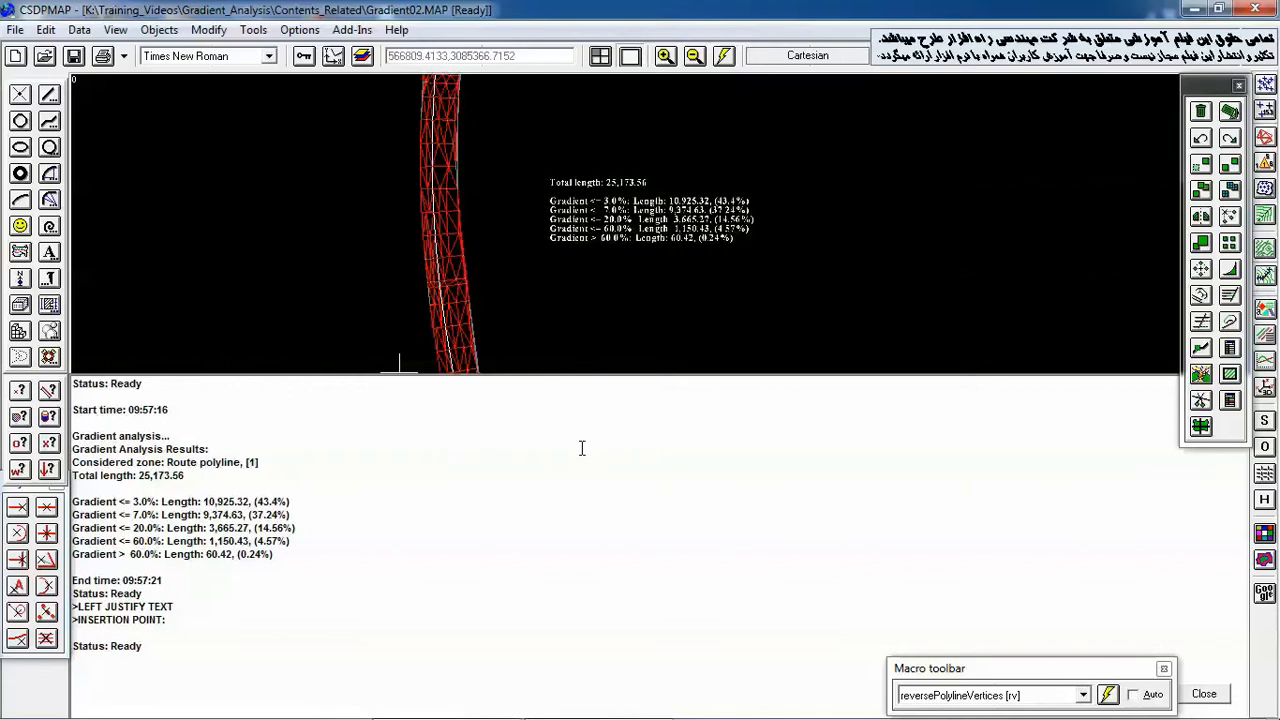
Step: Clear the gradient analysis report and collapse the output area to show the full map
key(Escape)
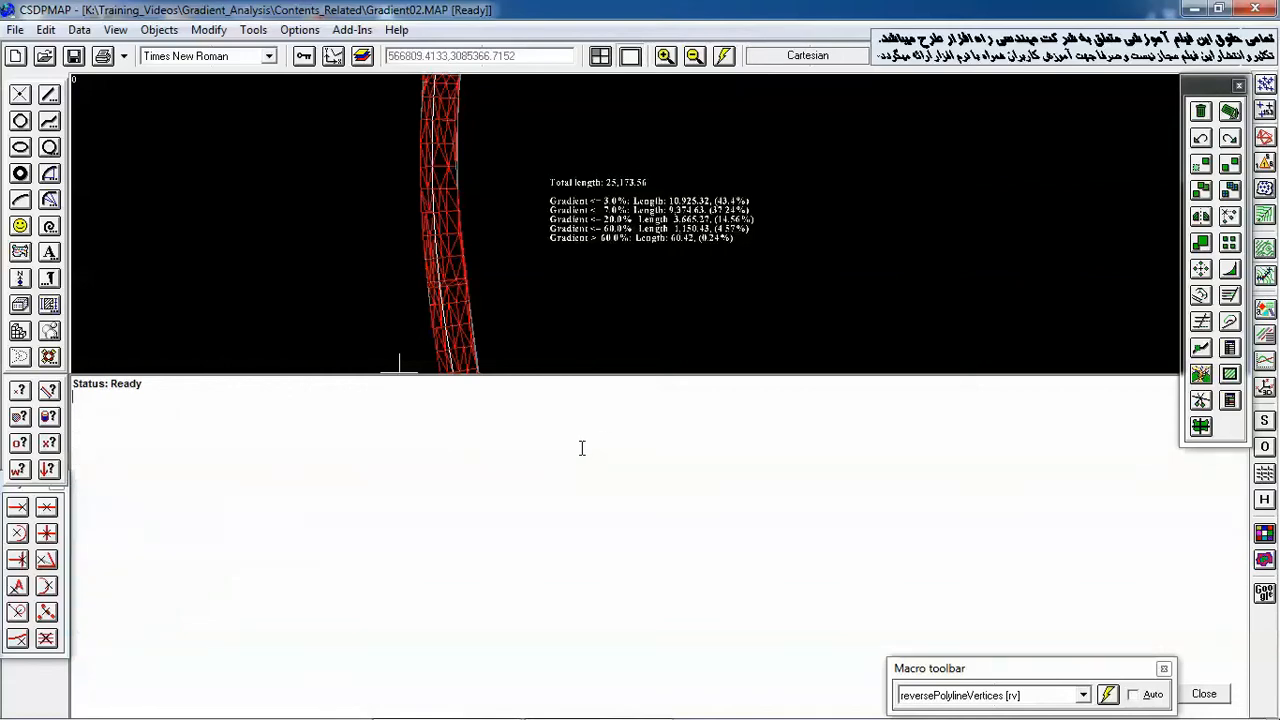
click(1204, 693)
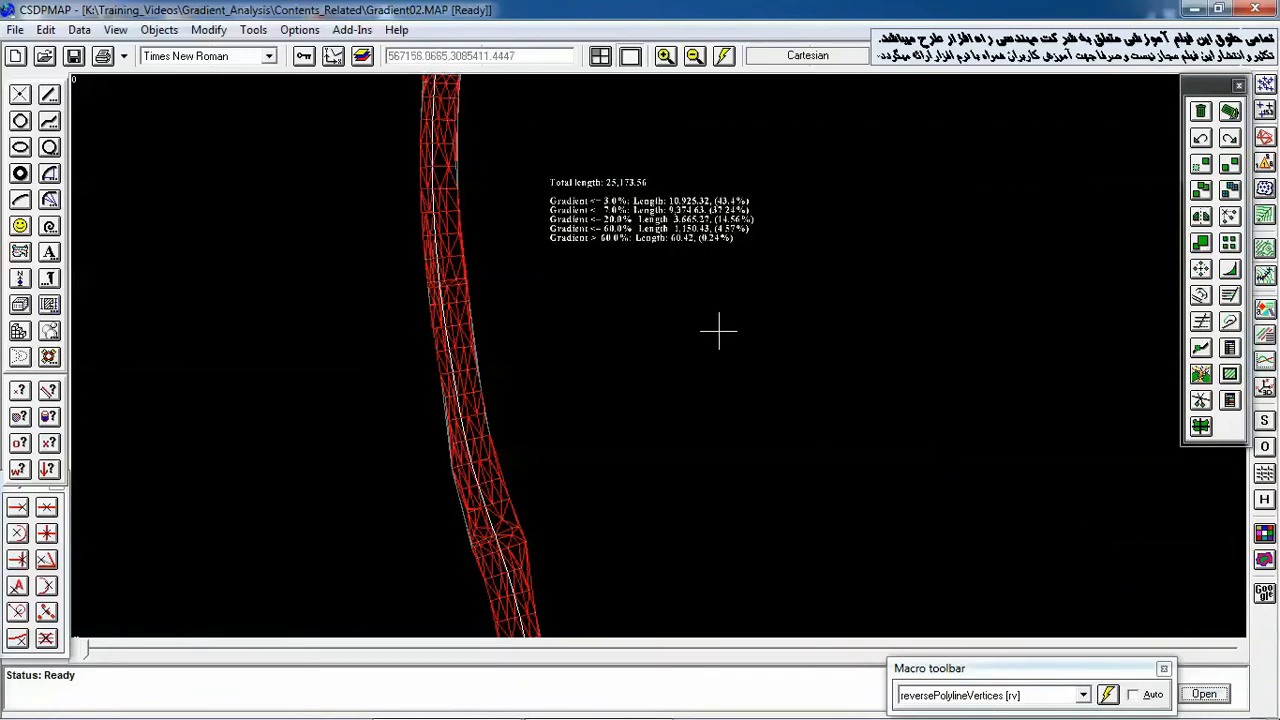
Step: Set up a new gradient analysis on extracted route 1 with user-defined gradient criteria
click(253, 30)
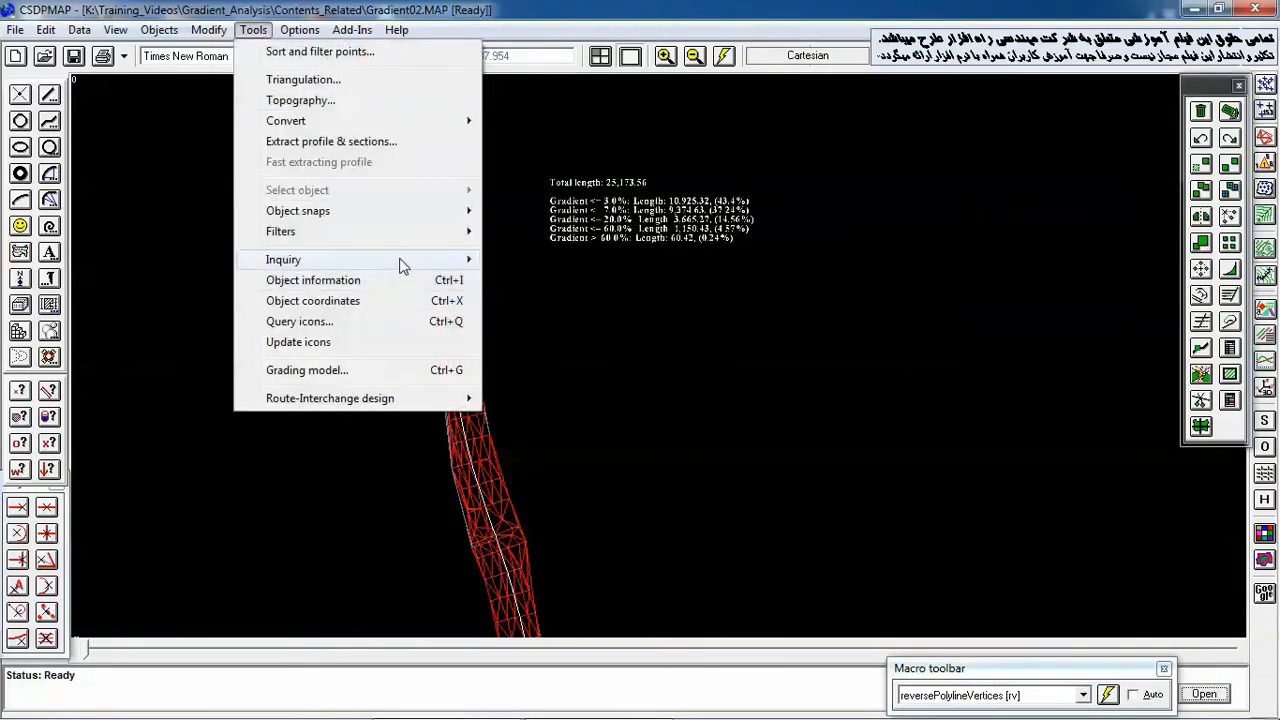
mouse_move(402, 262)
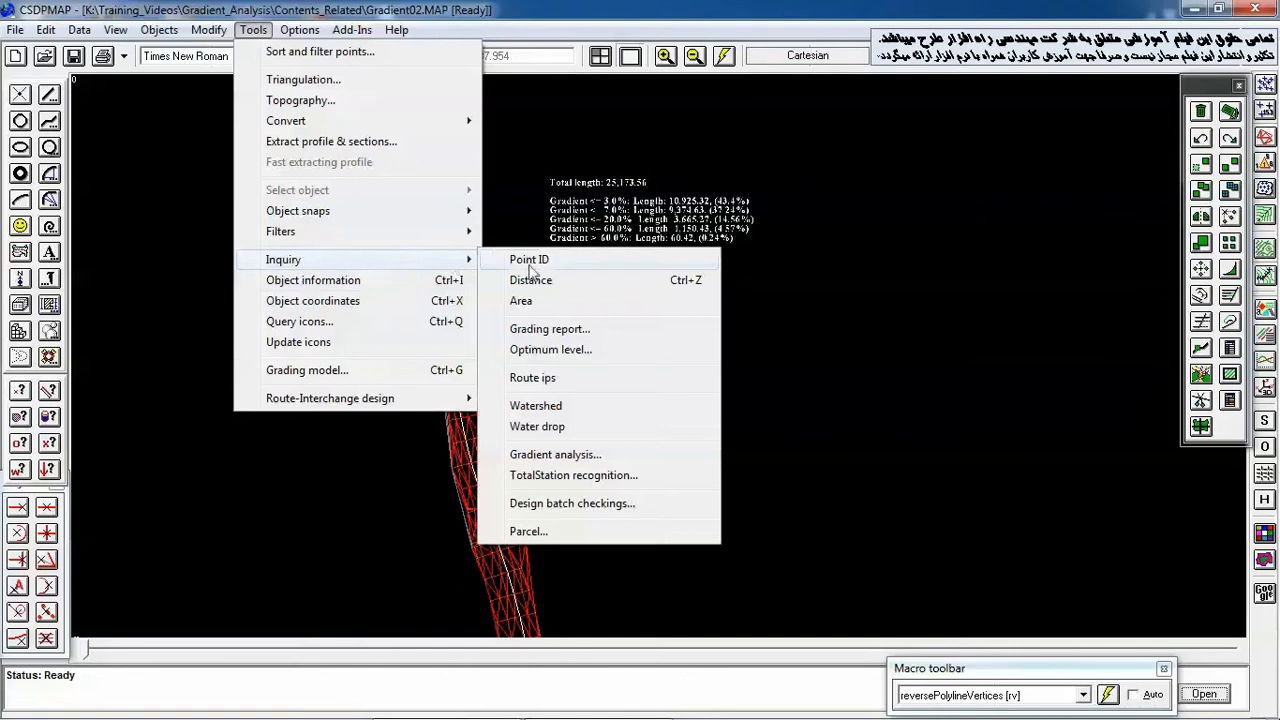
click(600, 454)
drag(1064, 500, 898, 288)
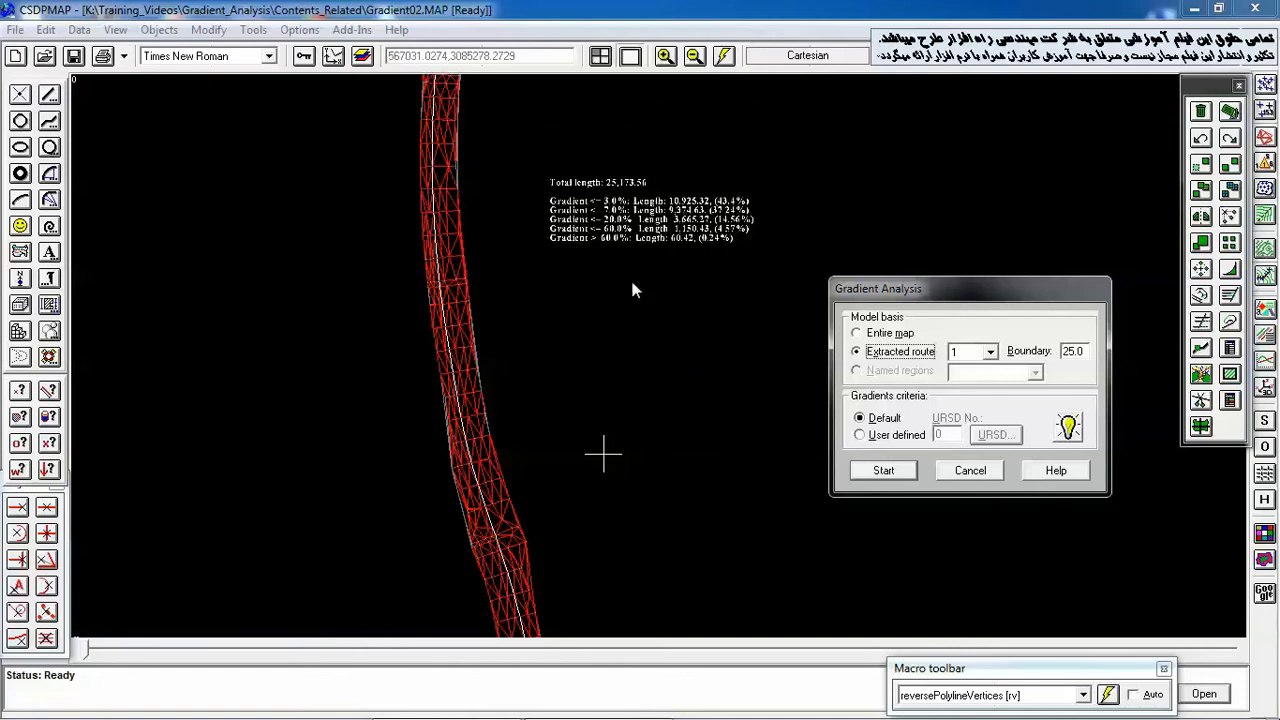
click(886, 440)
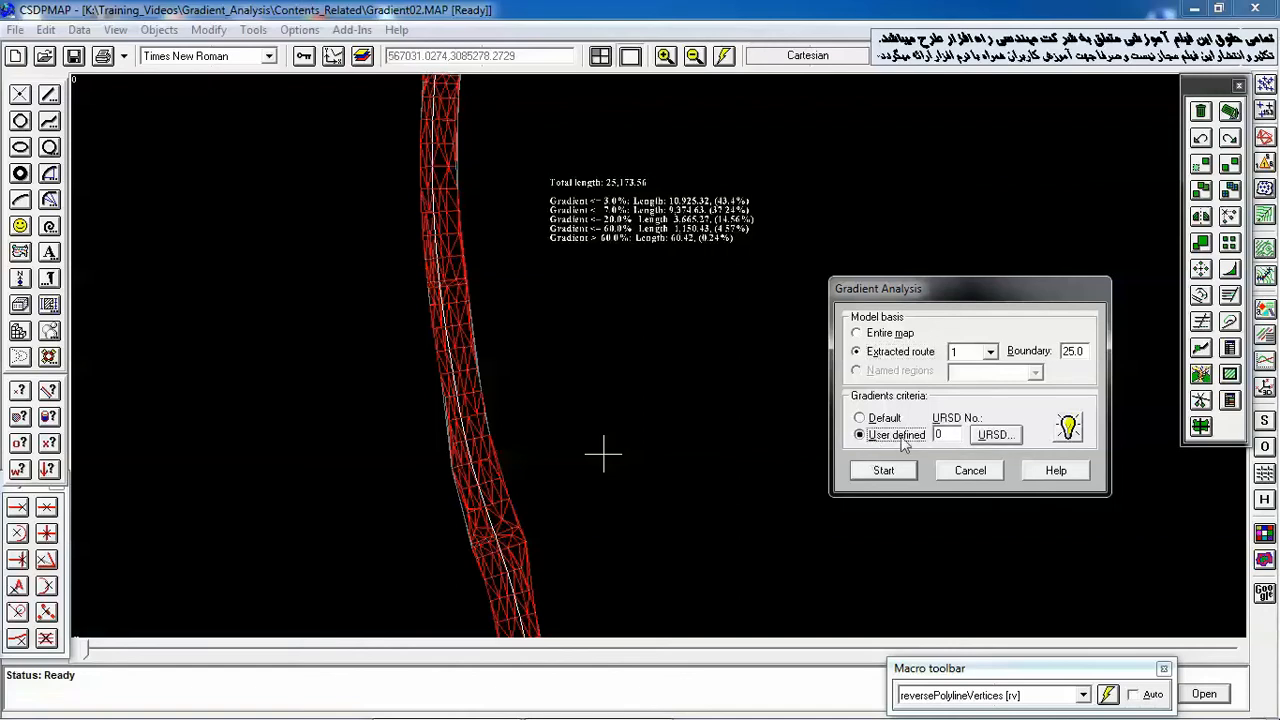
Step: Define URSD No. 2 with left distances 3, 5, 7, 11, 15, 20, 30, 50 and 60 as the gradient limits
click(1000, 435)
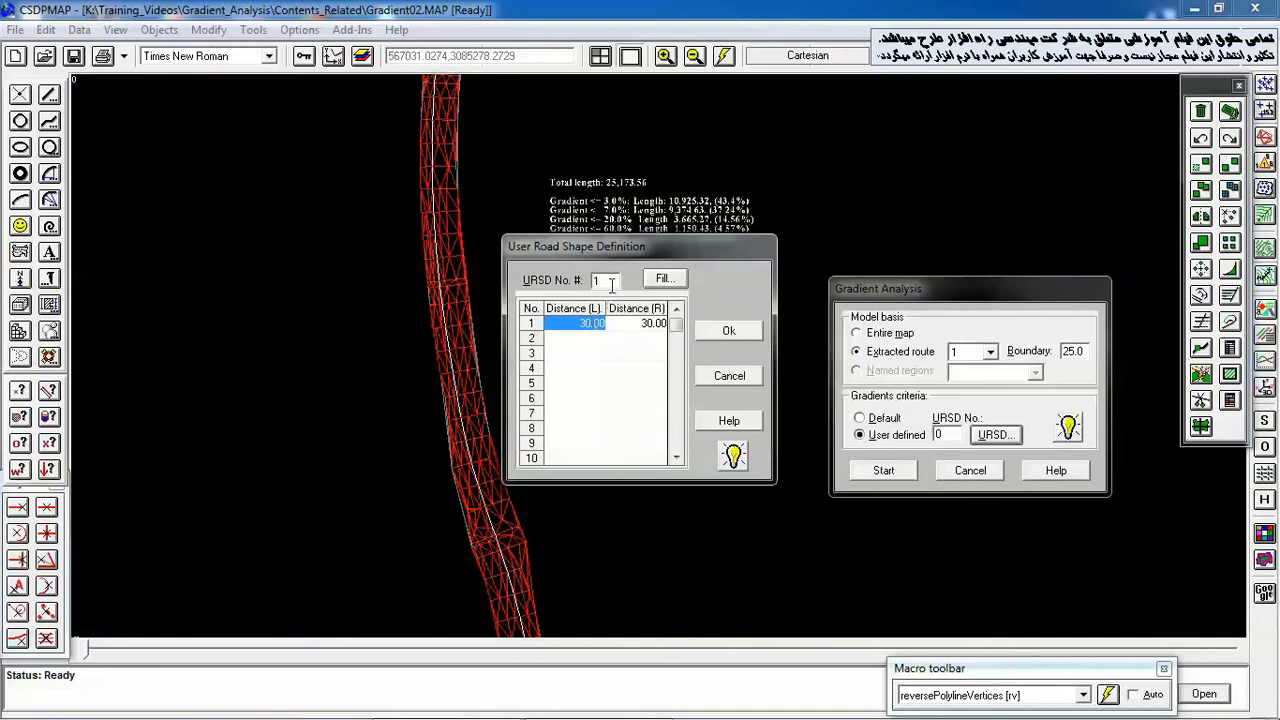
drag(611, 284, 552, 285)
text(2)
click(591, 323)
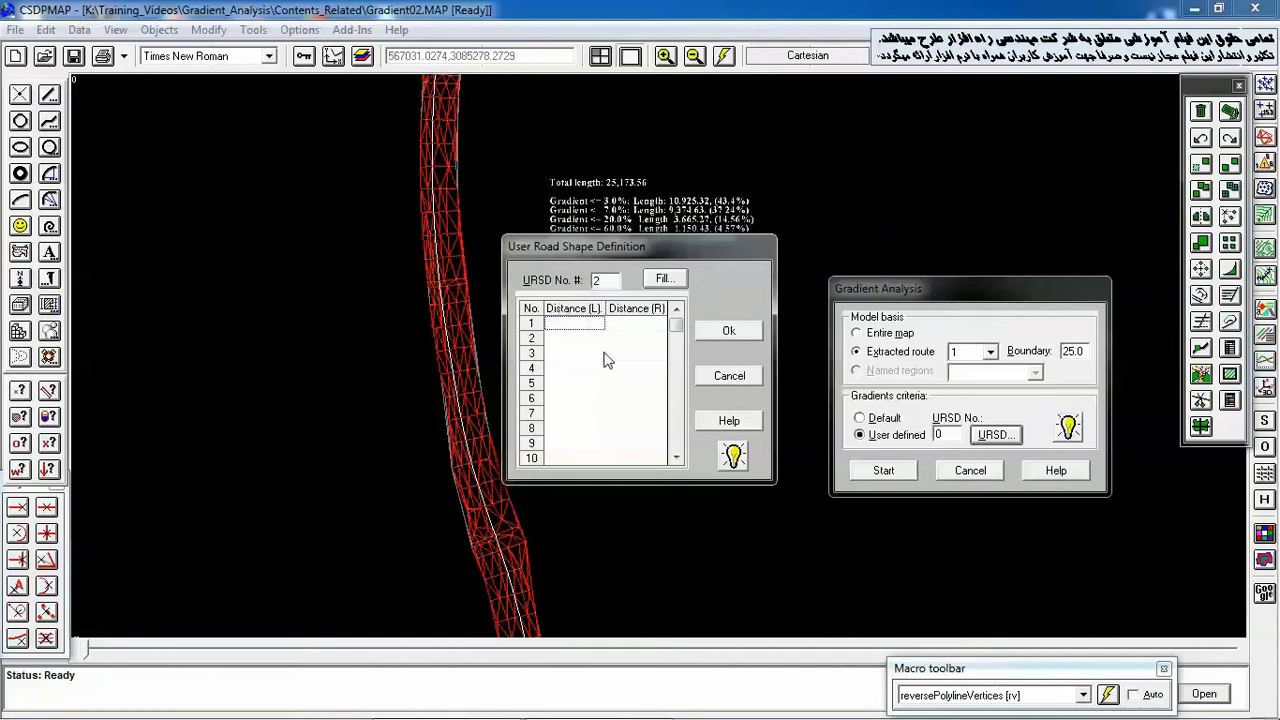
text(3)
key(Return)
text(5)
key(Return)
key(Return)
text(7)
key(Return)
text(11)
key(Return)
text(15)
key(Return)
text(20)
key(Return)
text(309)
key(Return)
text(50)
key(Return)
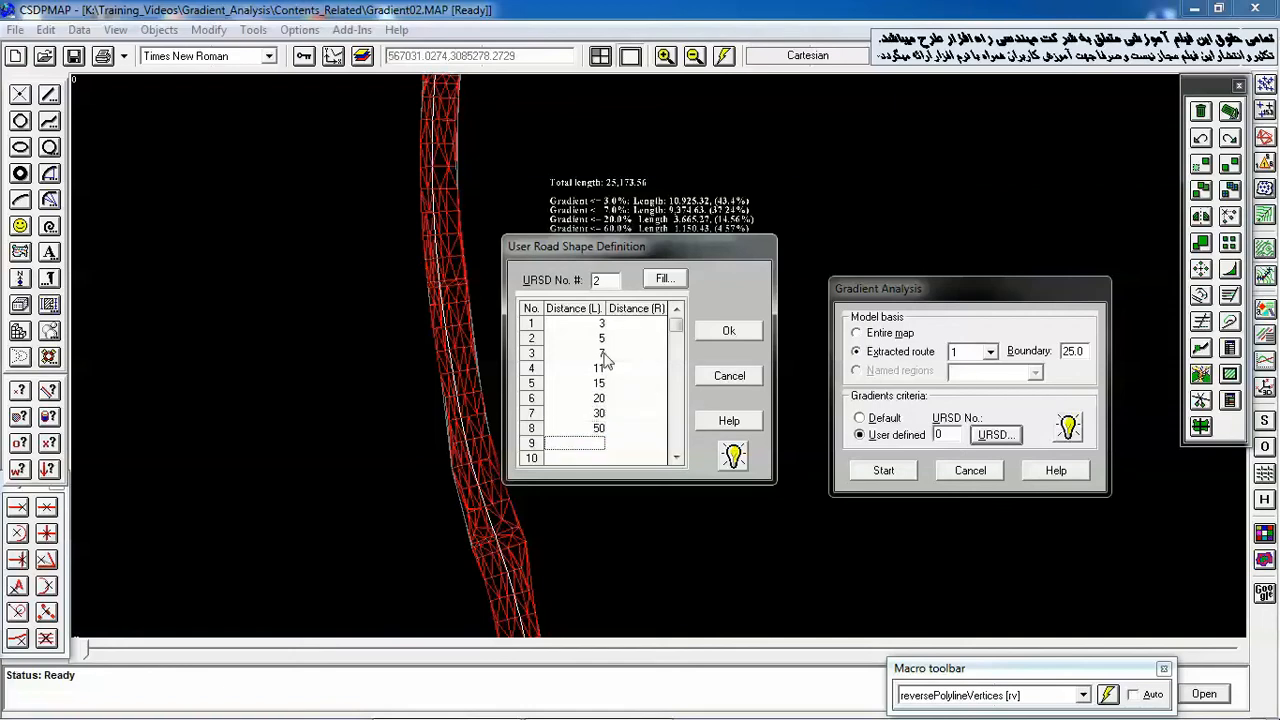
text(60)
text(60)
click(712, 332)
Step: Assign URSD No. 2 to the user-defined criteria, run the route's gradient analysis and close its dialog
drag(942, 434, 922, 454)
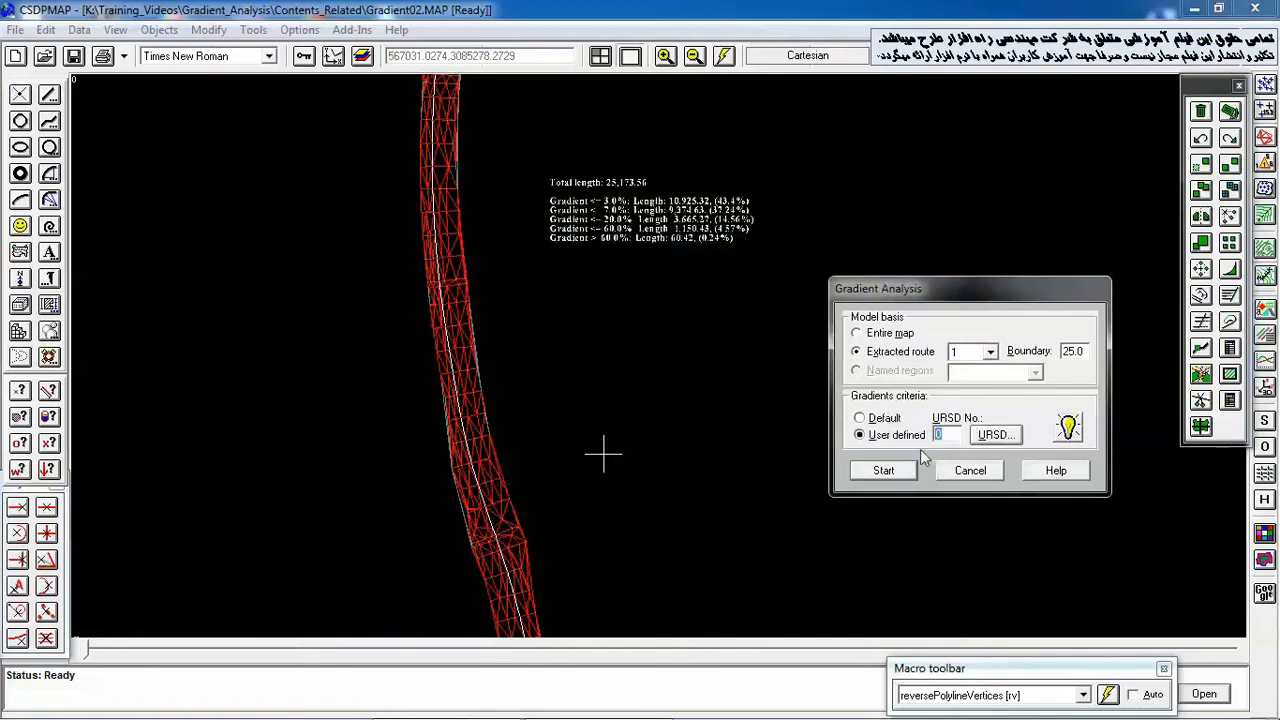
text(2)
click(888, 471)
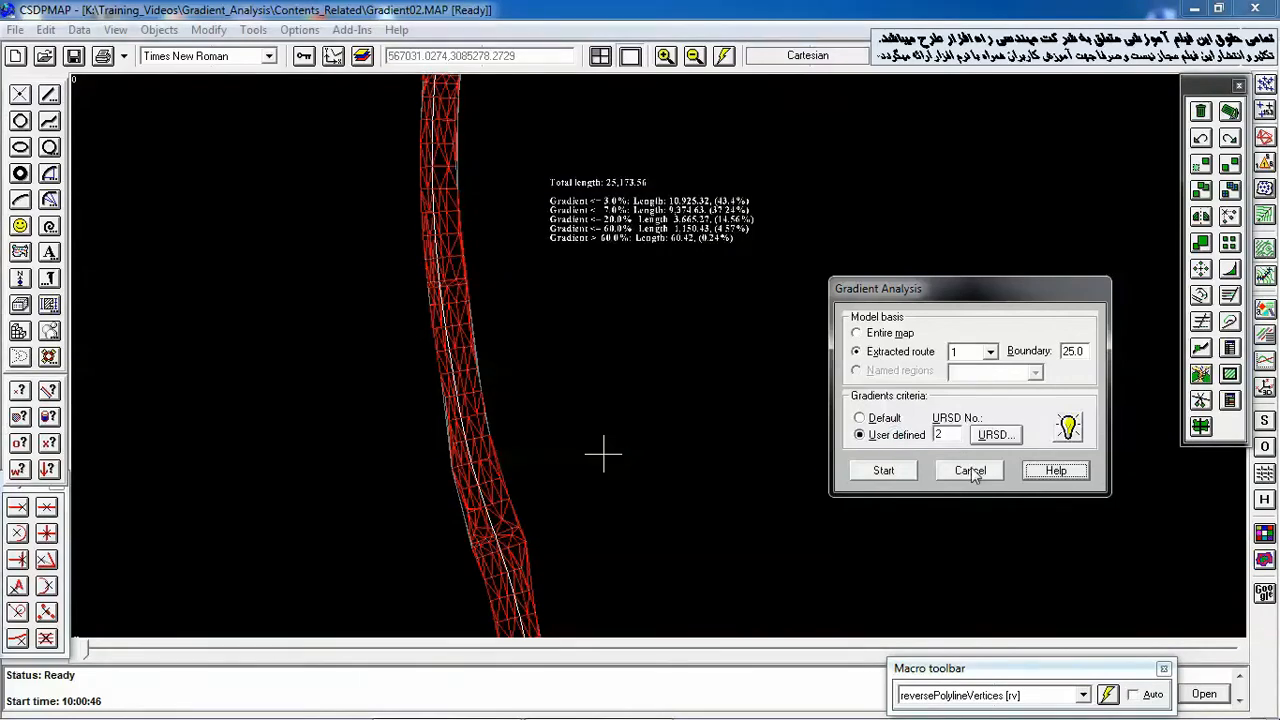
click(971, 467)
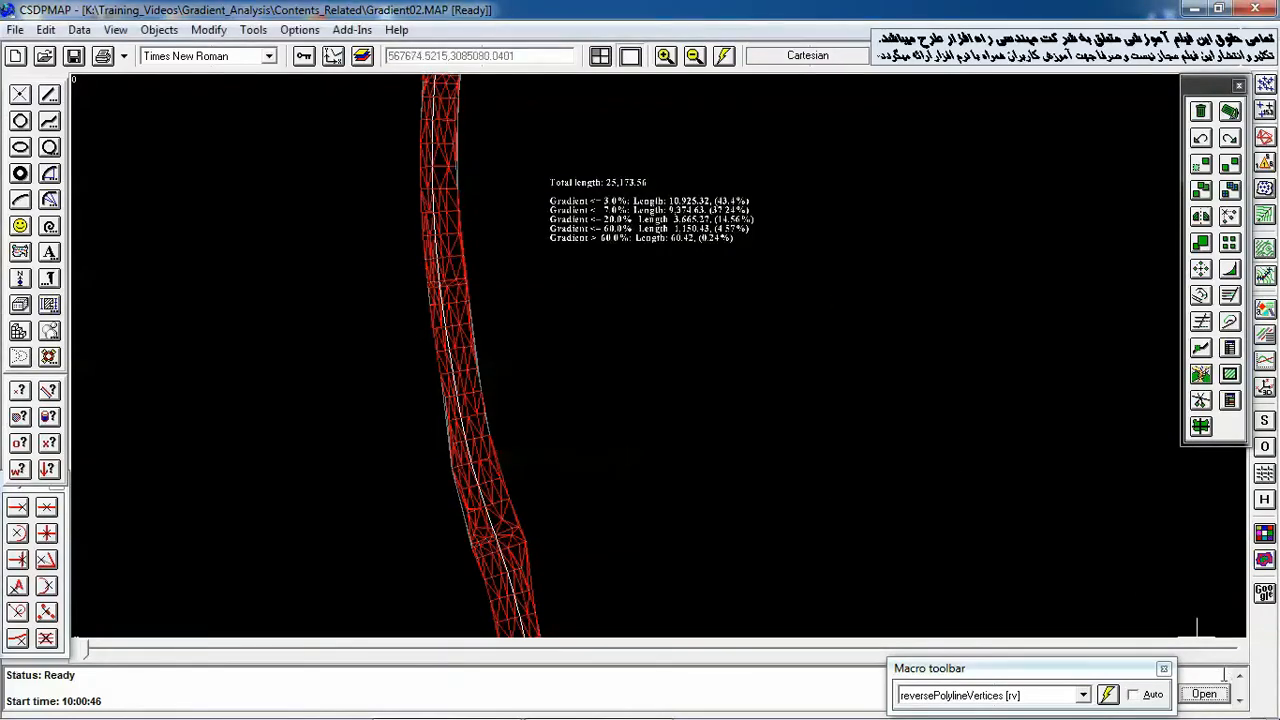
Step: Place the total length and gradient lines of the new report as left-justified text beside the first report on the map
click(1205, 693)
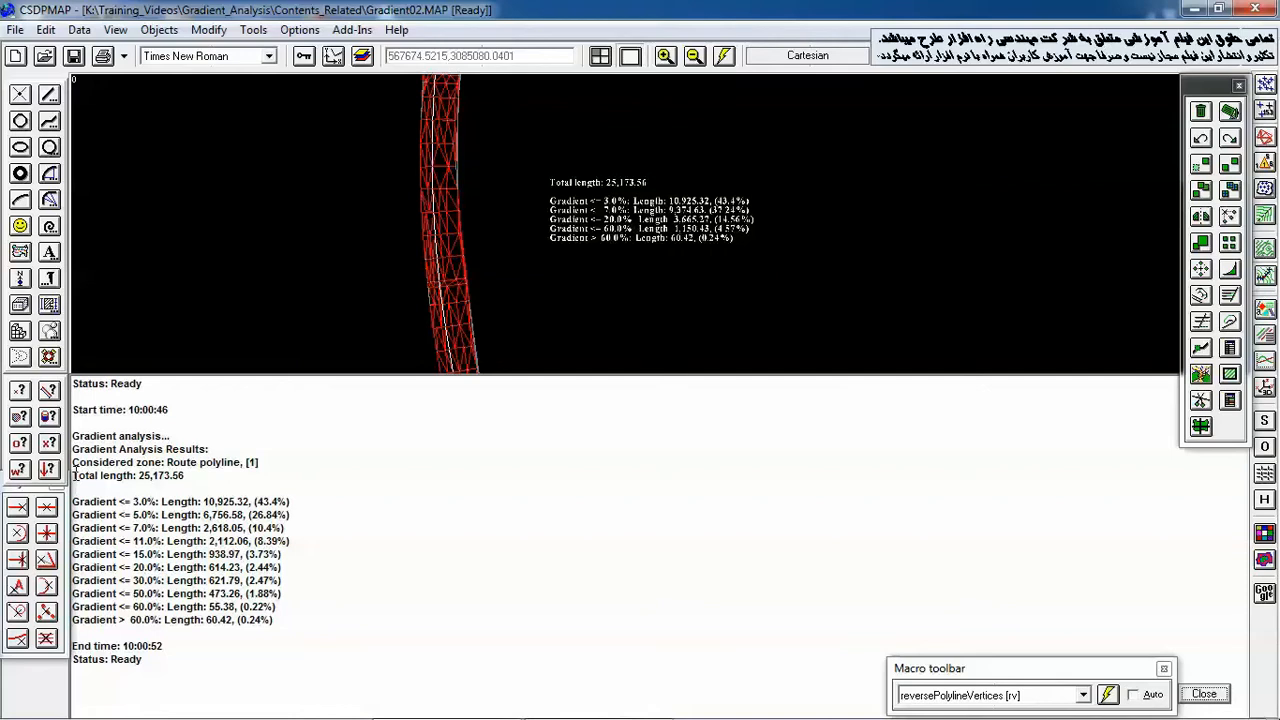
drag(73, 475, 293, 630)
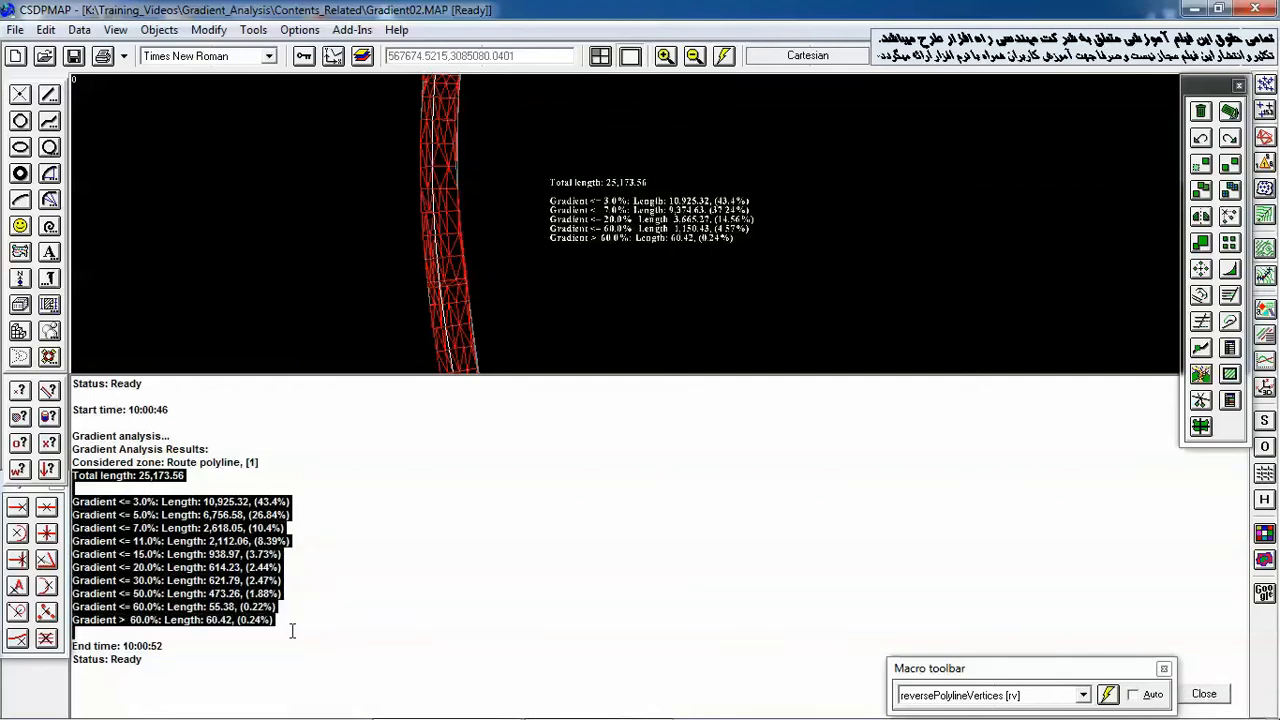
click(166, 34)
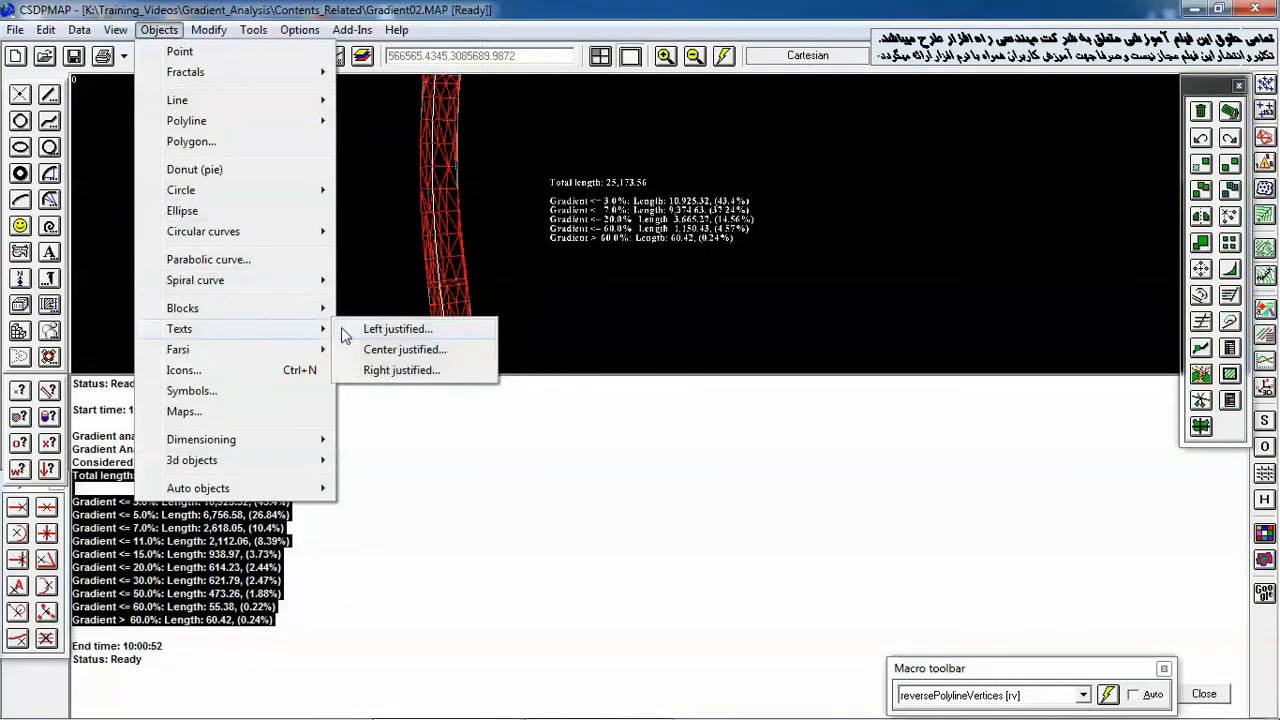
click(372, 331)
click(767, 236)
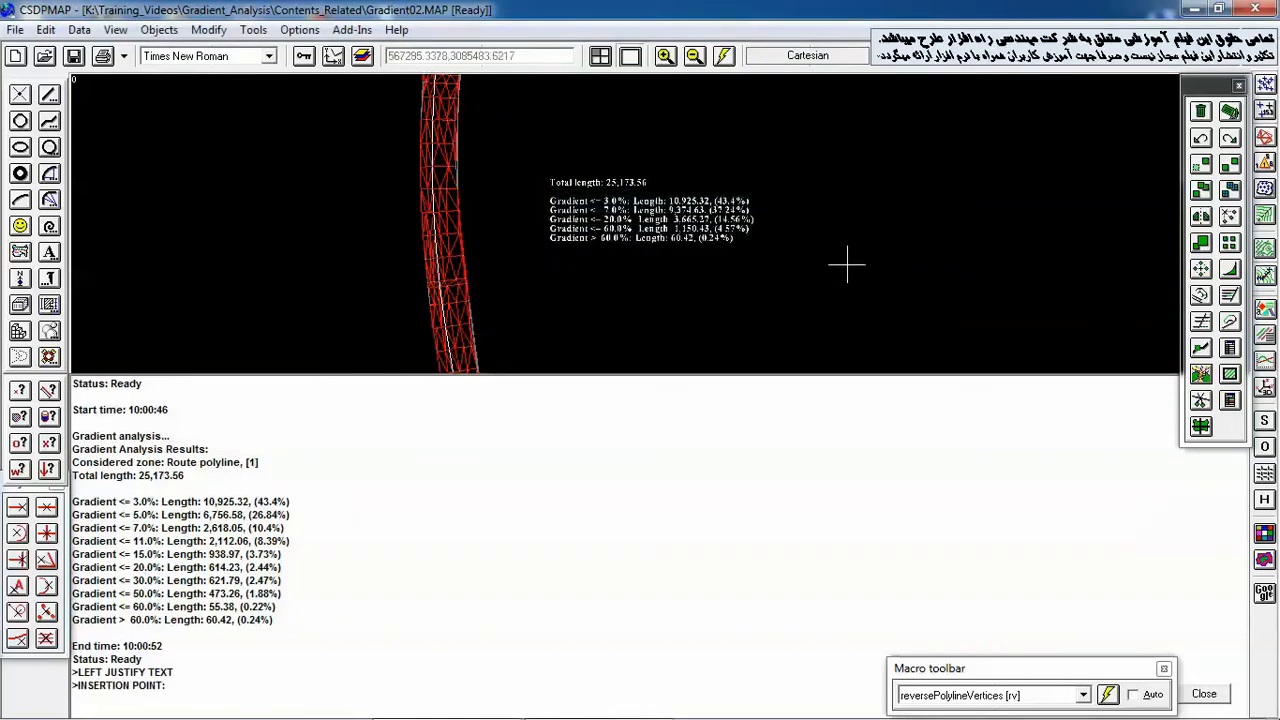
click(853, 158)
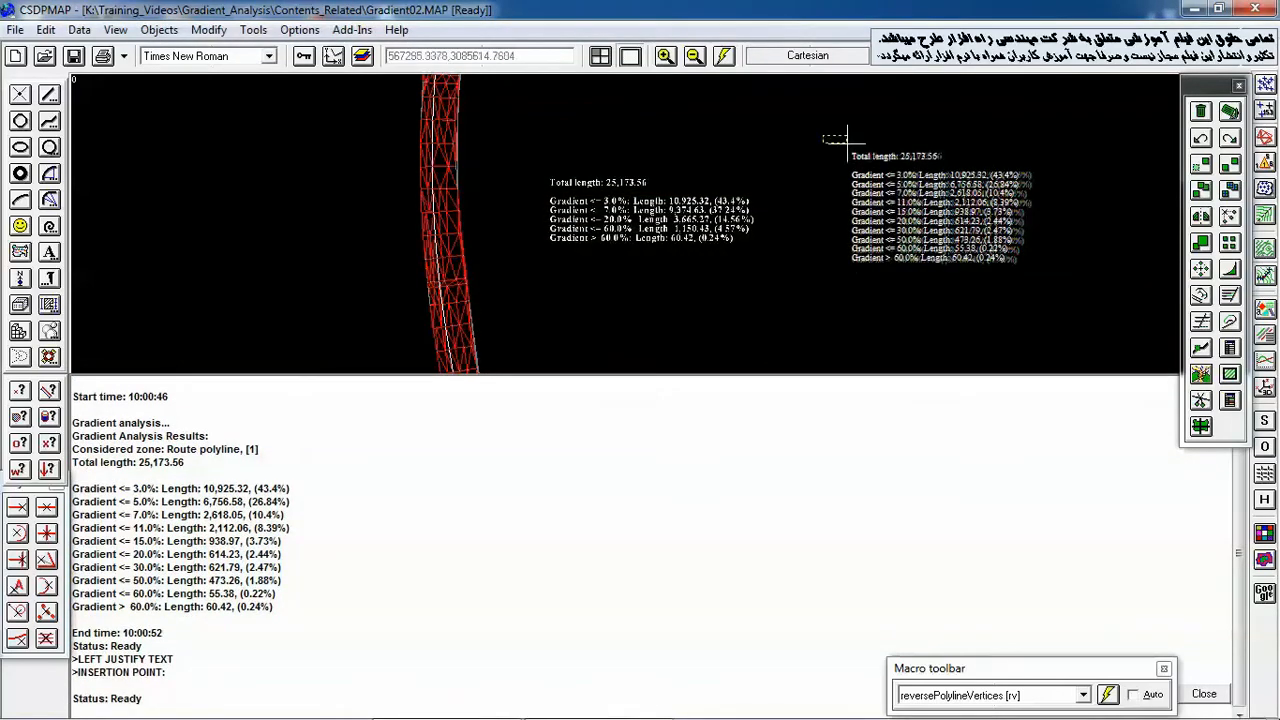
Step: Collapse the output area and examine the new gradient report text alongside the earlier one on the map
drag(823, 136, 1045, 290)
click(1045, 290)
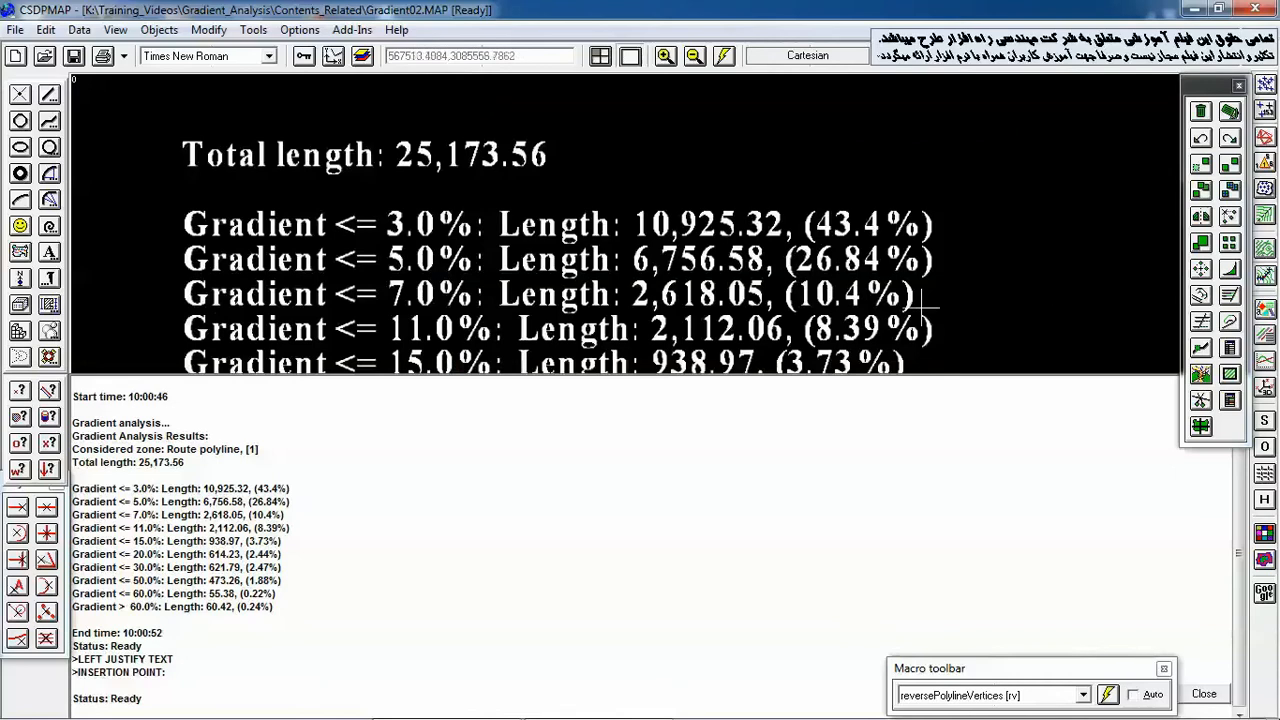
click(1226, 695)
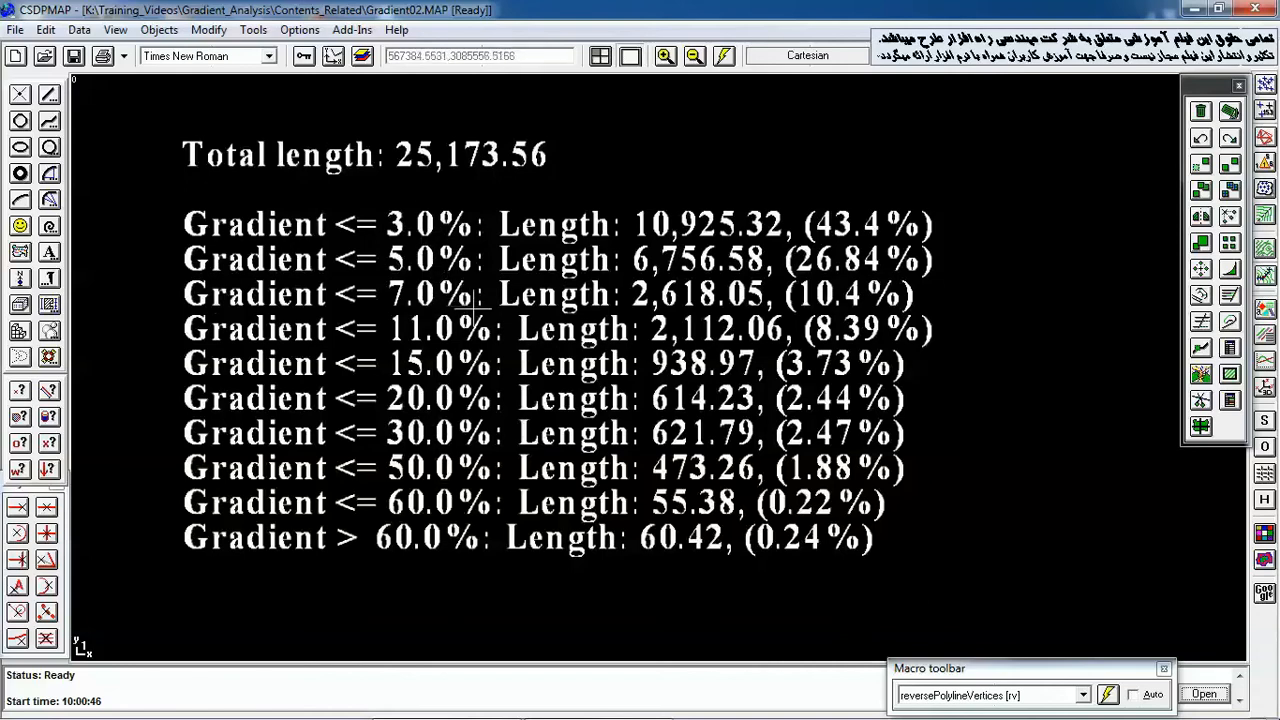
click(695, 58)
click(695, 58)
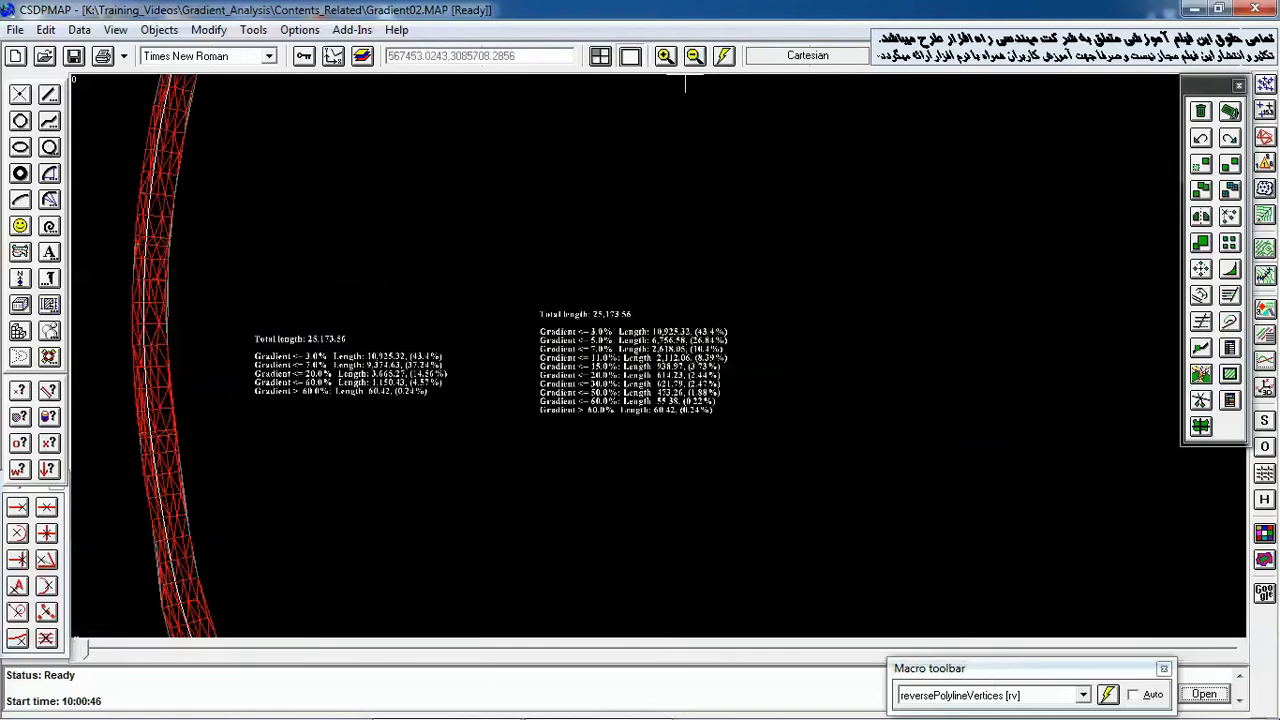
drag(491, 297, 619, 228)
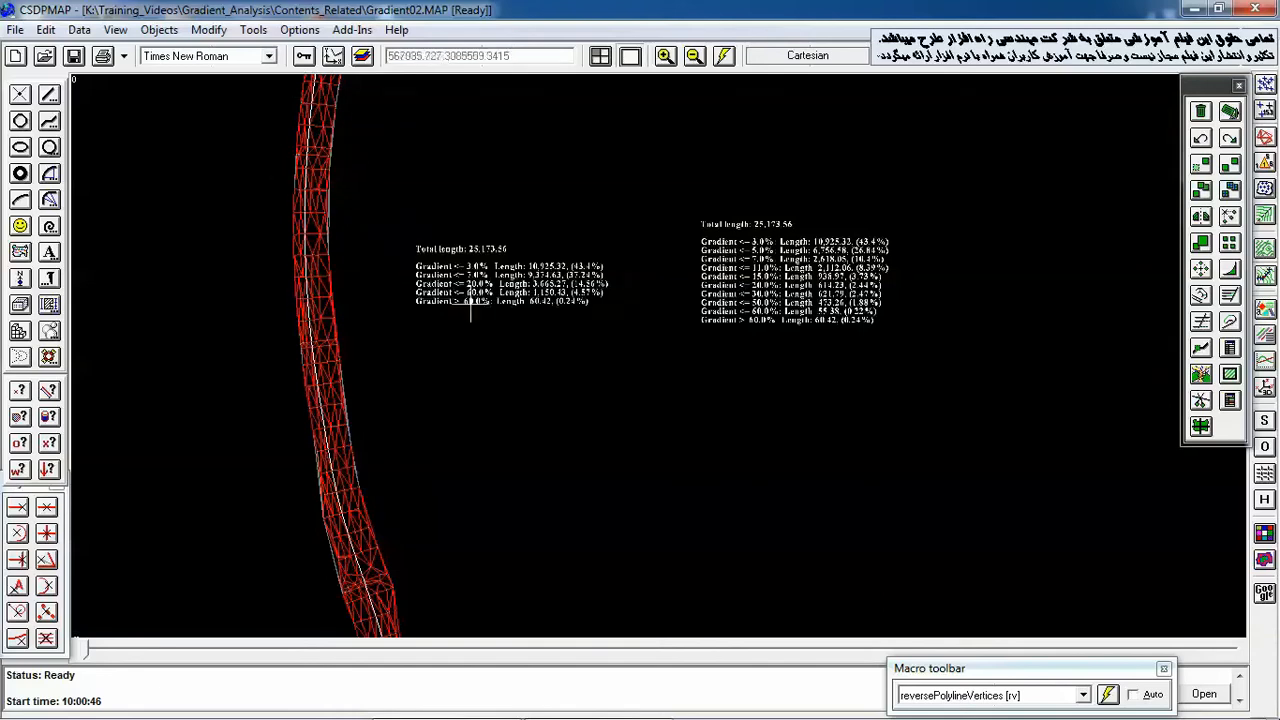
Step: Run a gradient analysis on the entire map with the default gradient criteria
click(694, 57)
click(694, 57)
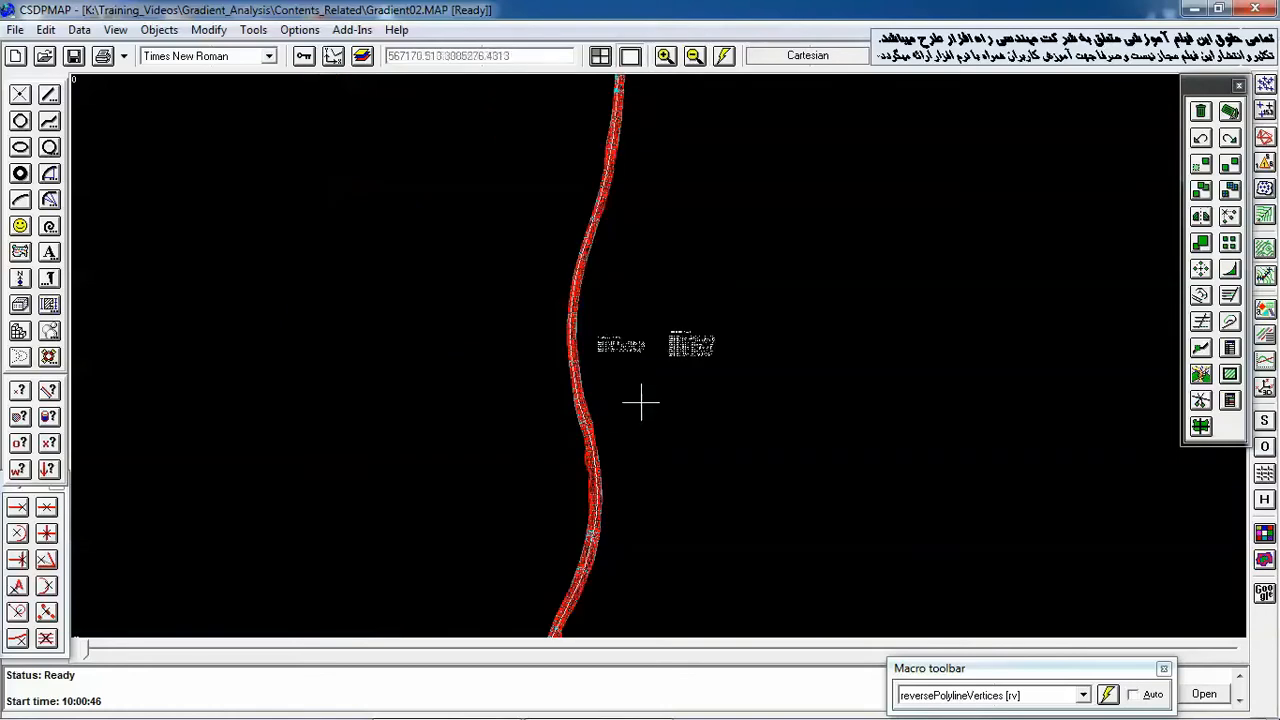
drag(626, 421, 686, 100)
drag(664, 464, 677, 210)
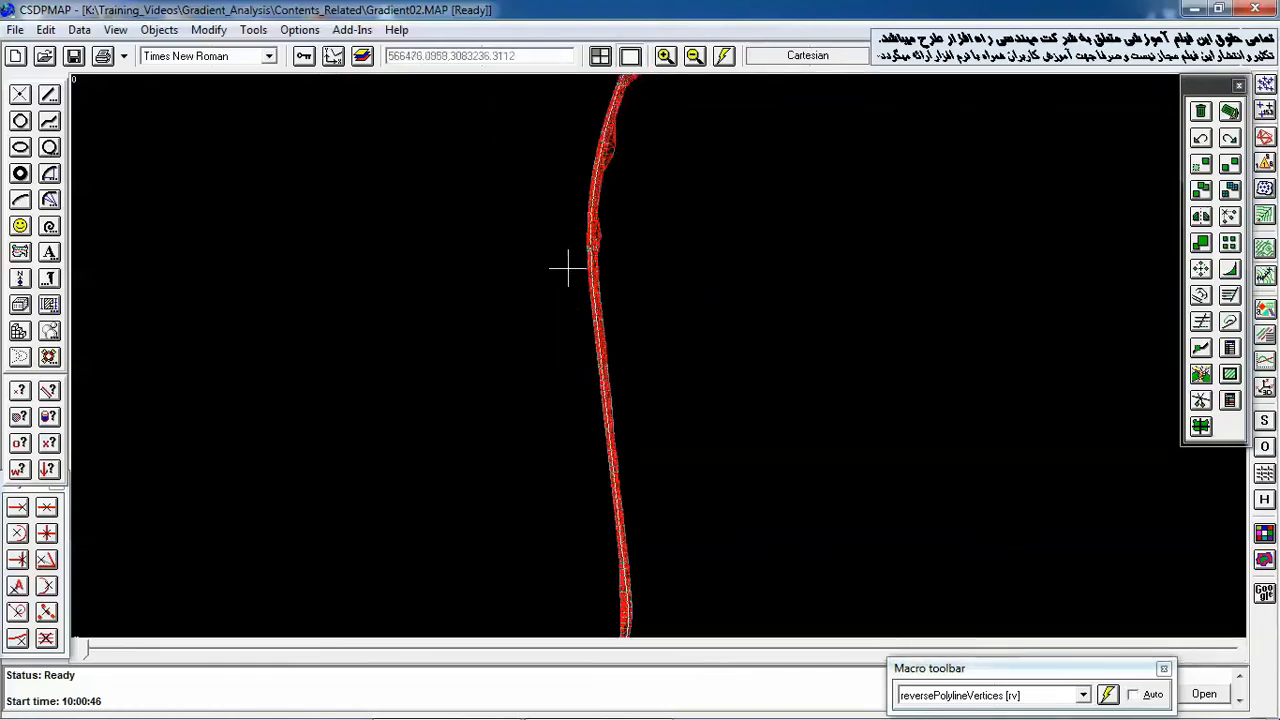
drag(568, 268, 625, 337)
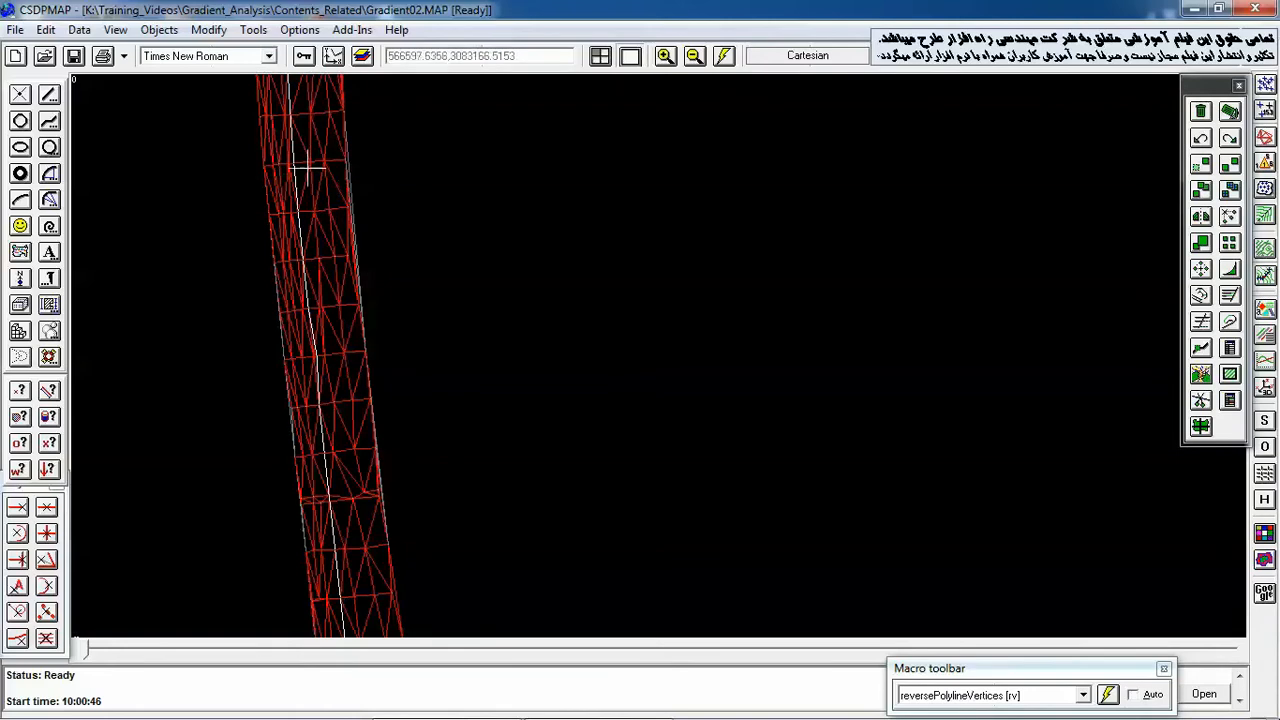
click(253, 29)
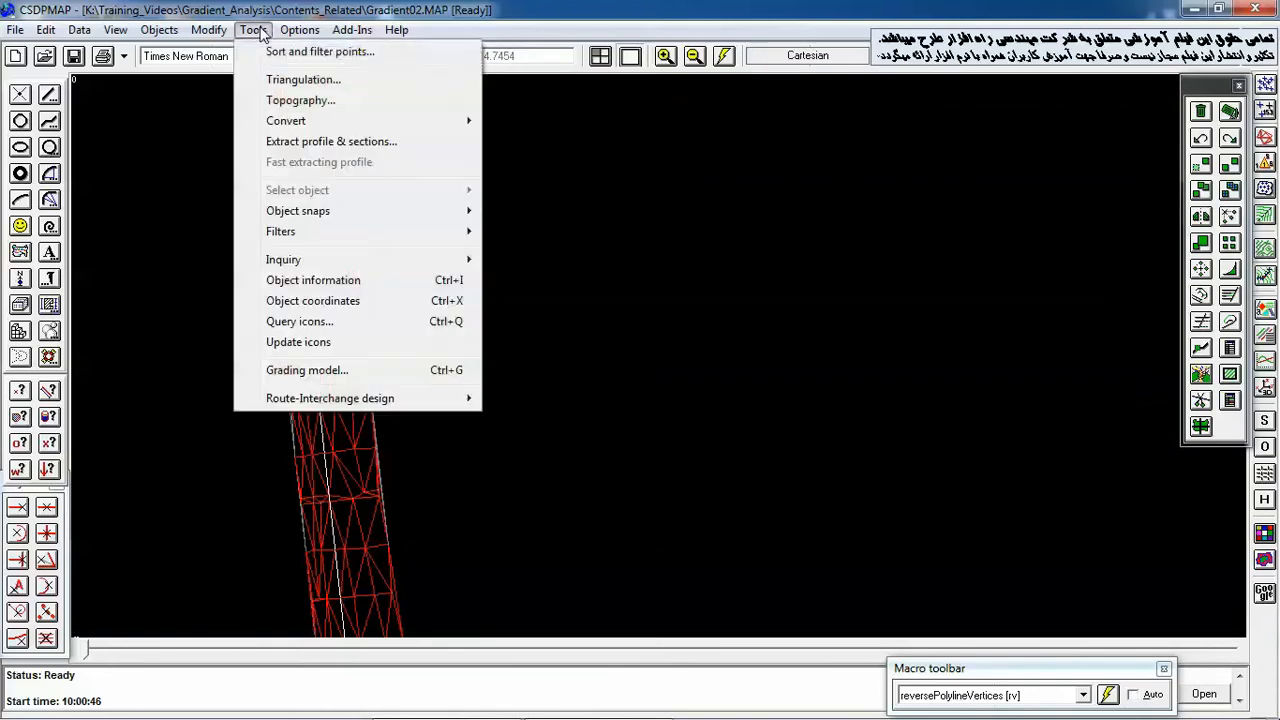
mouse_move(348, 268)
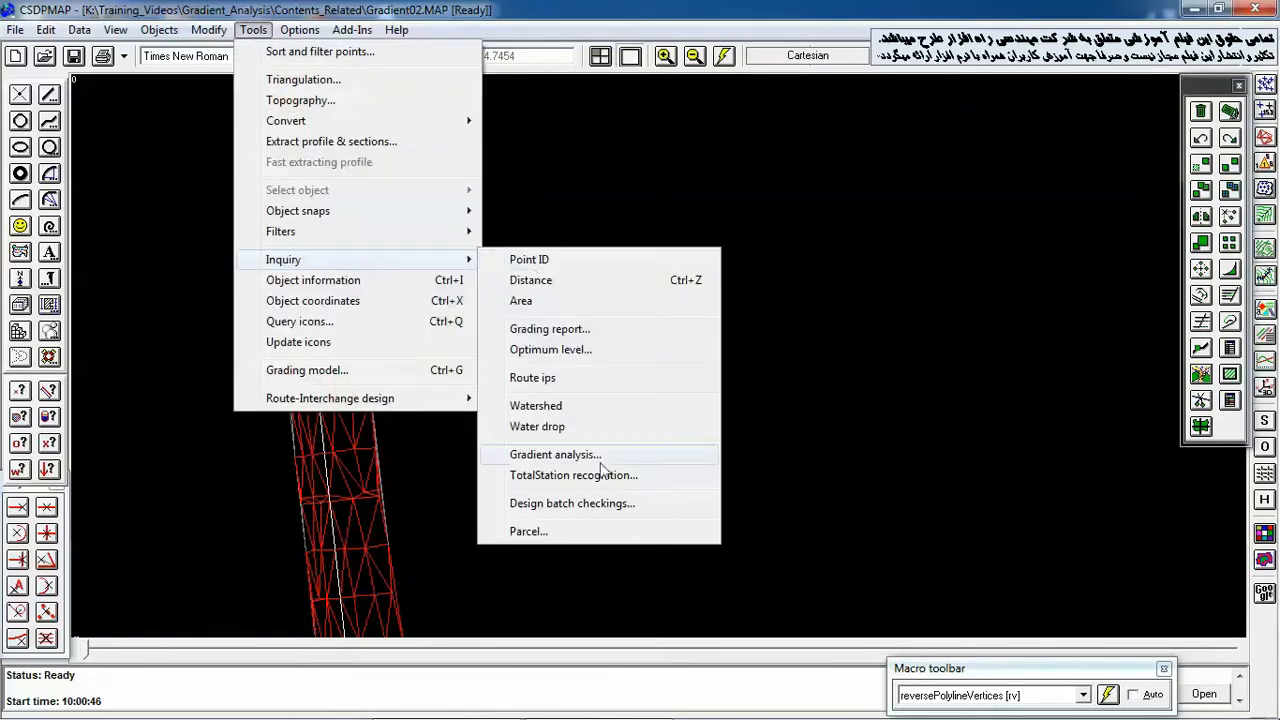
click(553, 454)
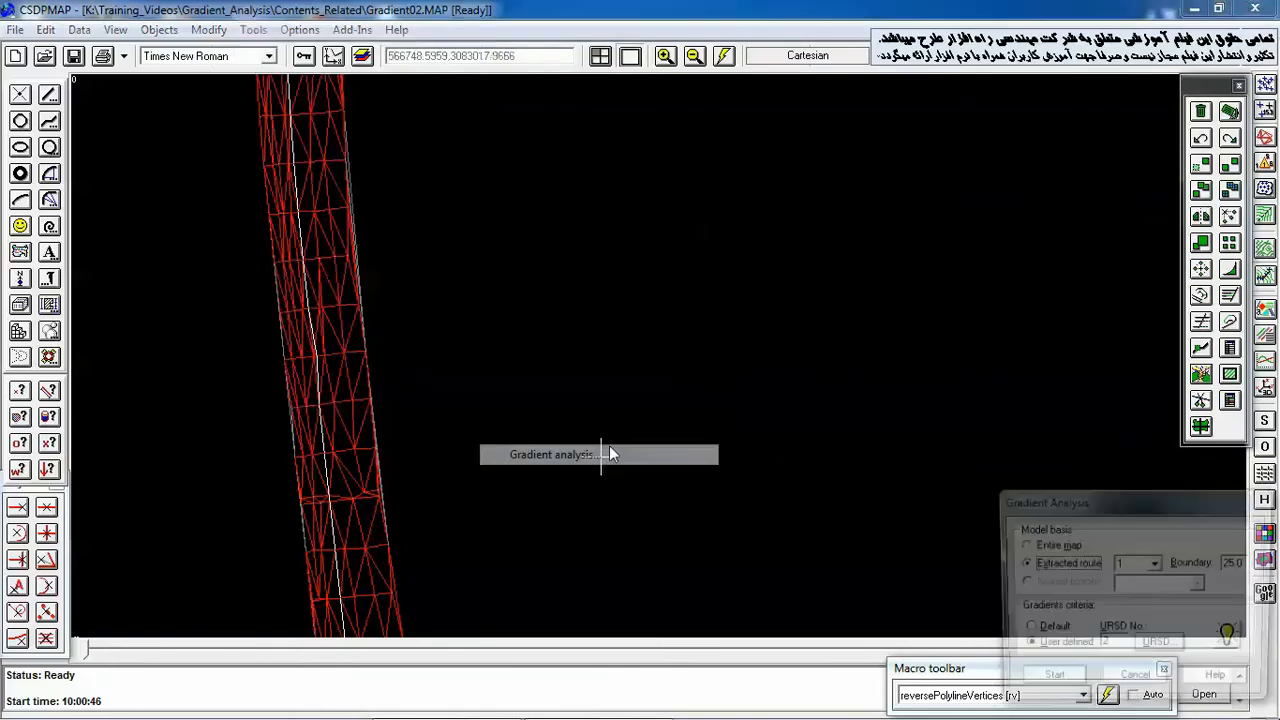
click(1036, 548)
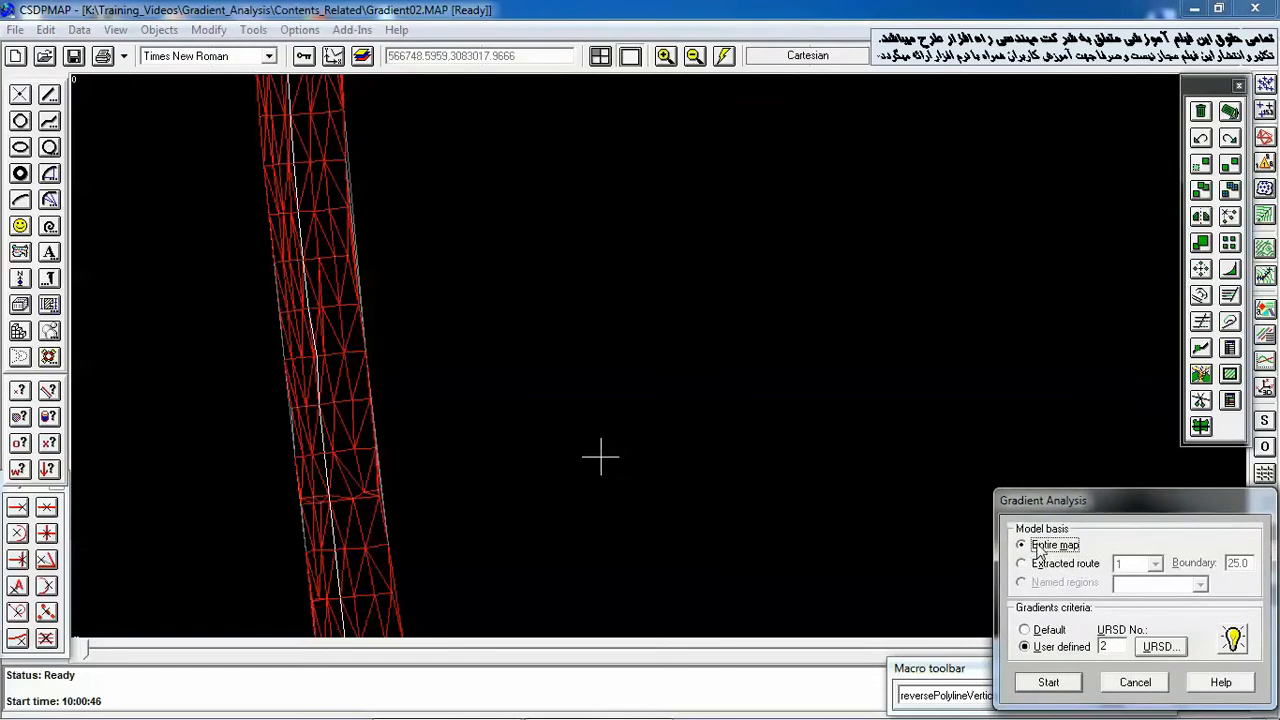
click(1042, 631)
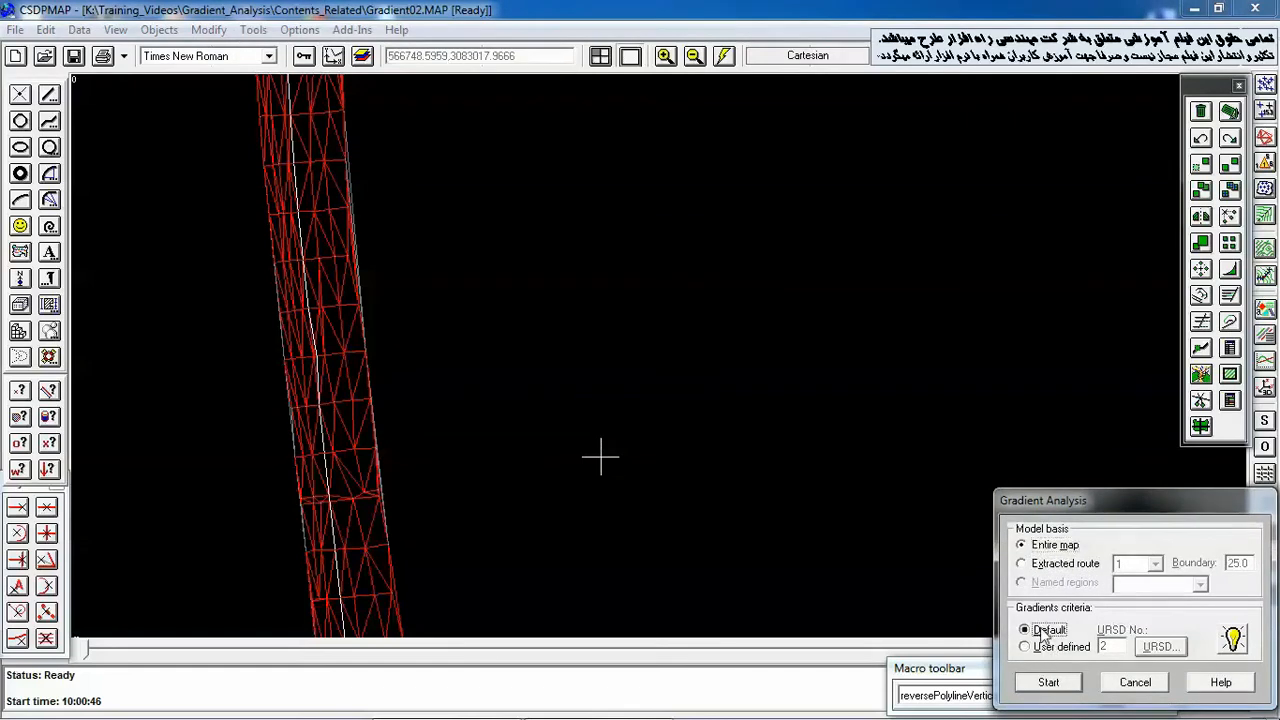
click(1048, 683)
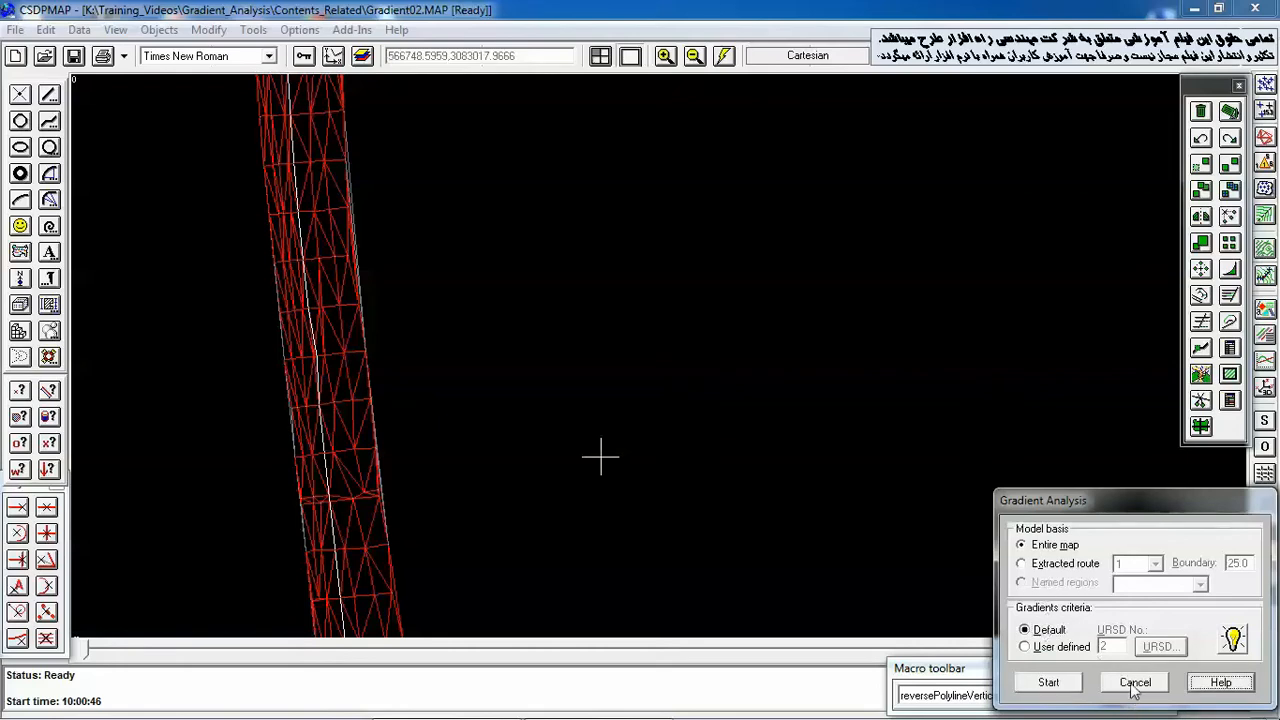
Step: Place the total area and gradient lines of the entire-map report as text beside an empty stretch of the route
click(1200, 695)
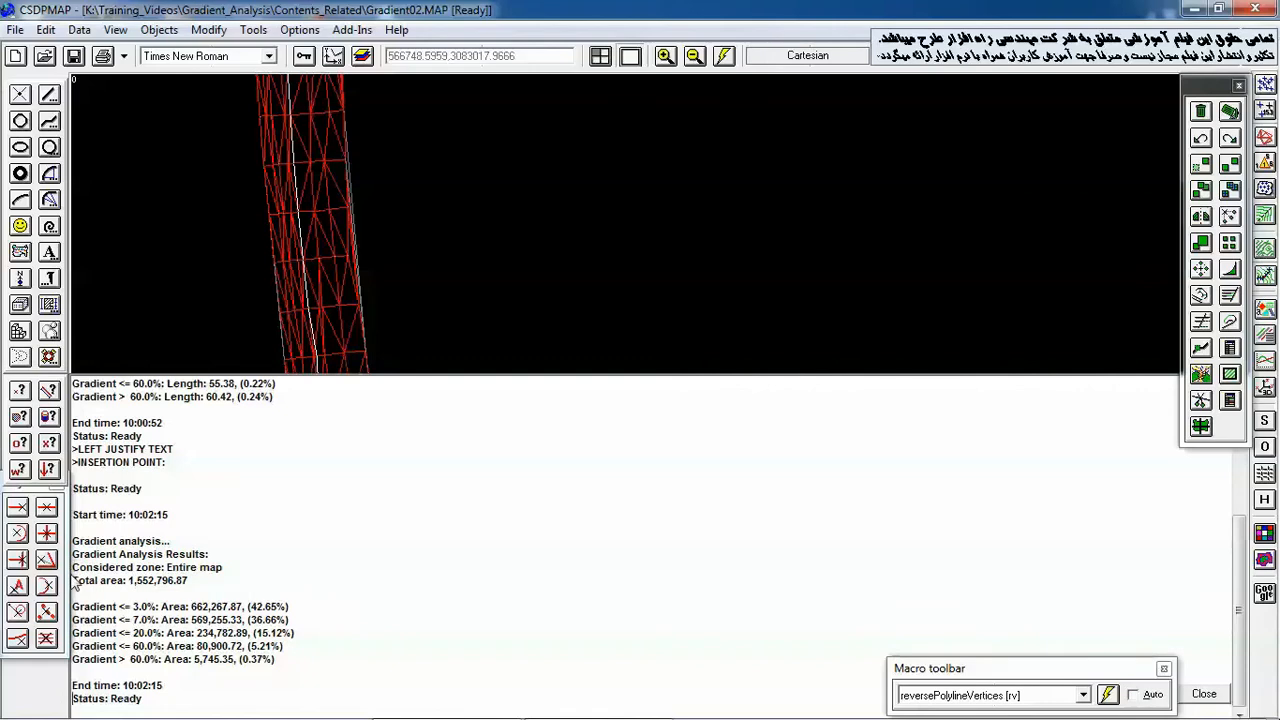
drag(75, 577, 285, 664)
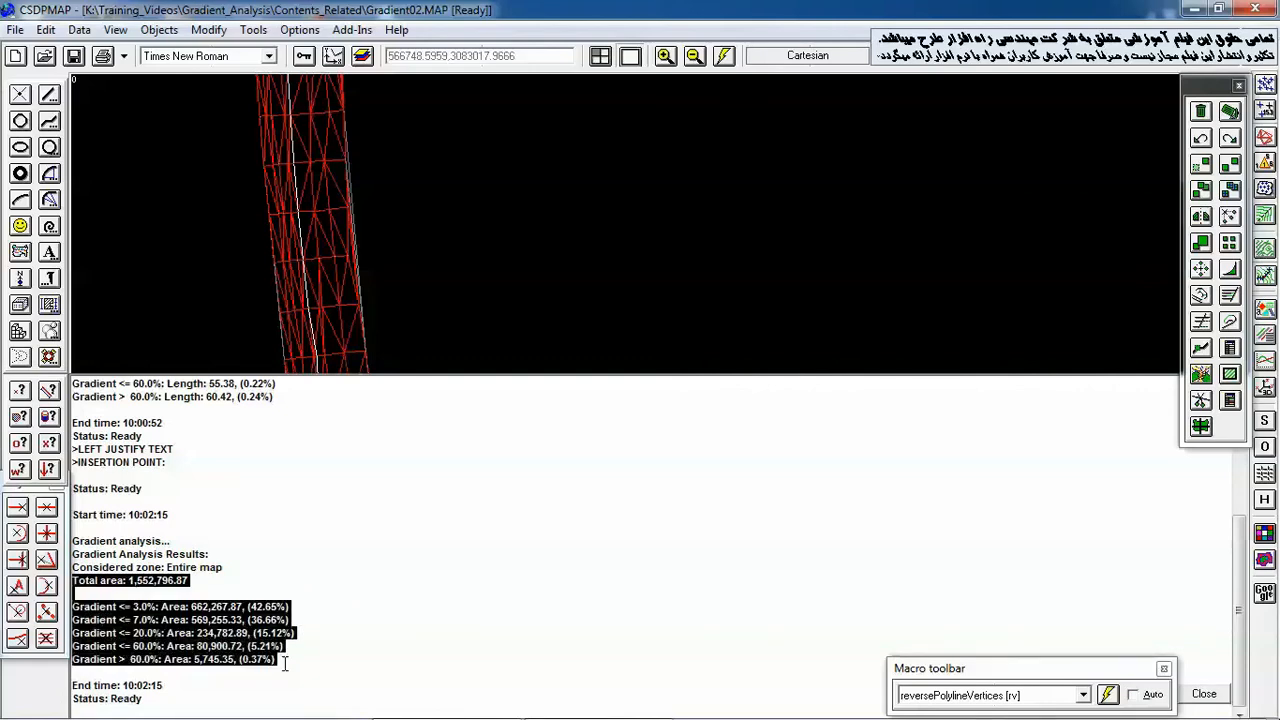
click(166, 31)
mouse_move(268, 332)
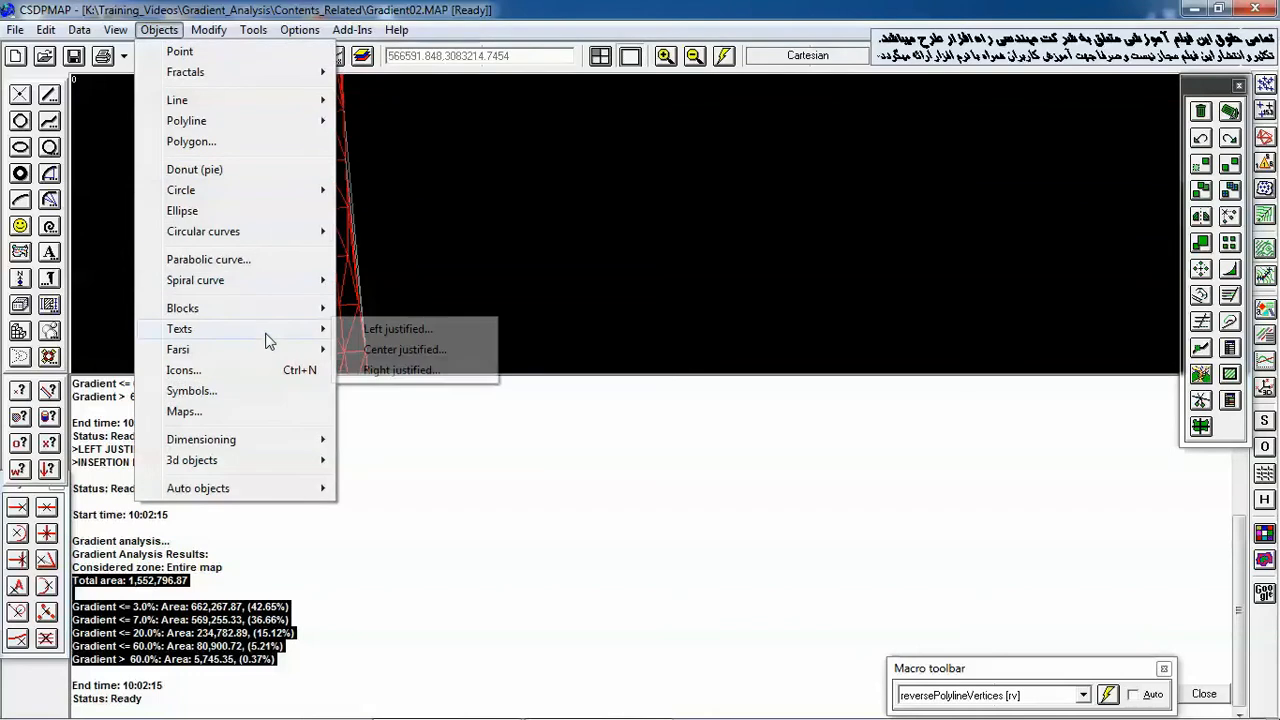
click(385, 347)
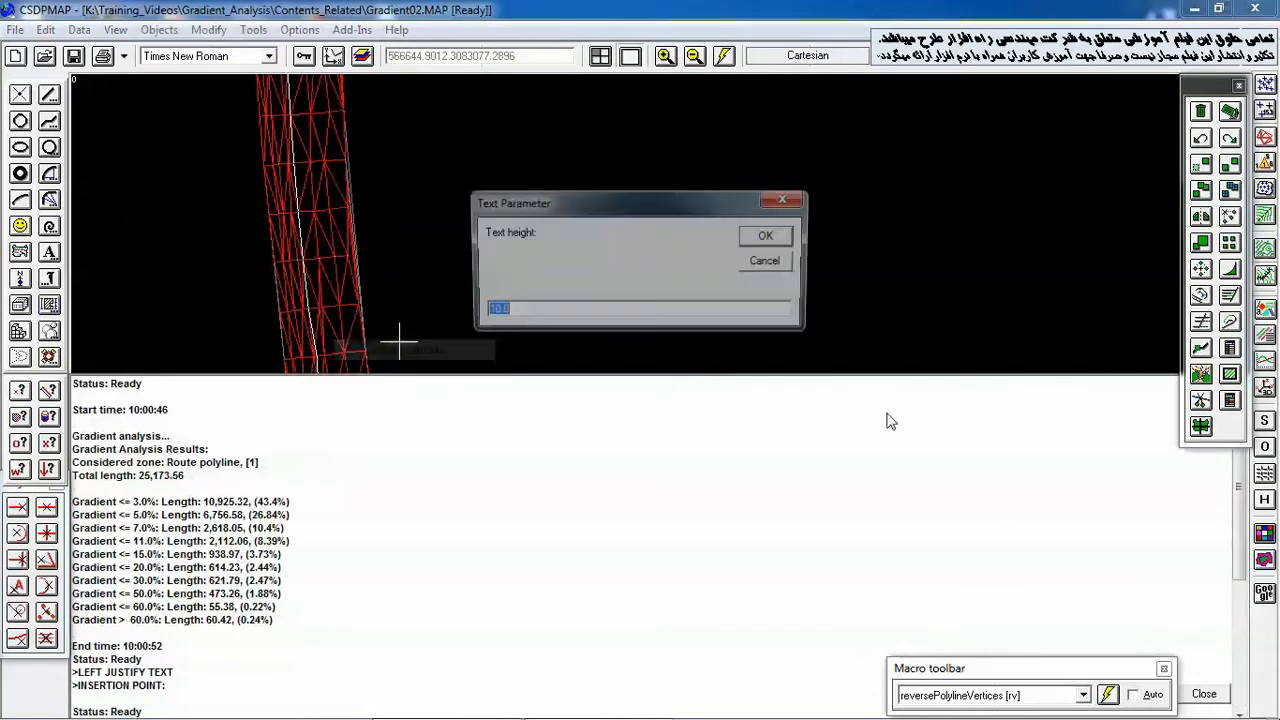
click(766, 236)
click(1203, 694)
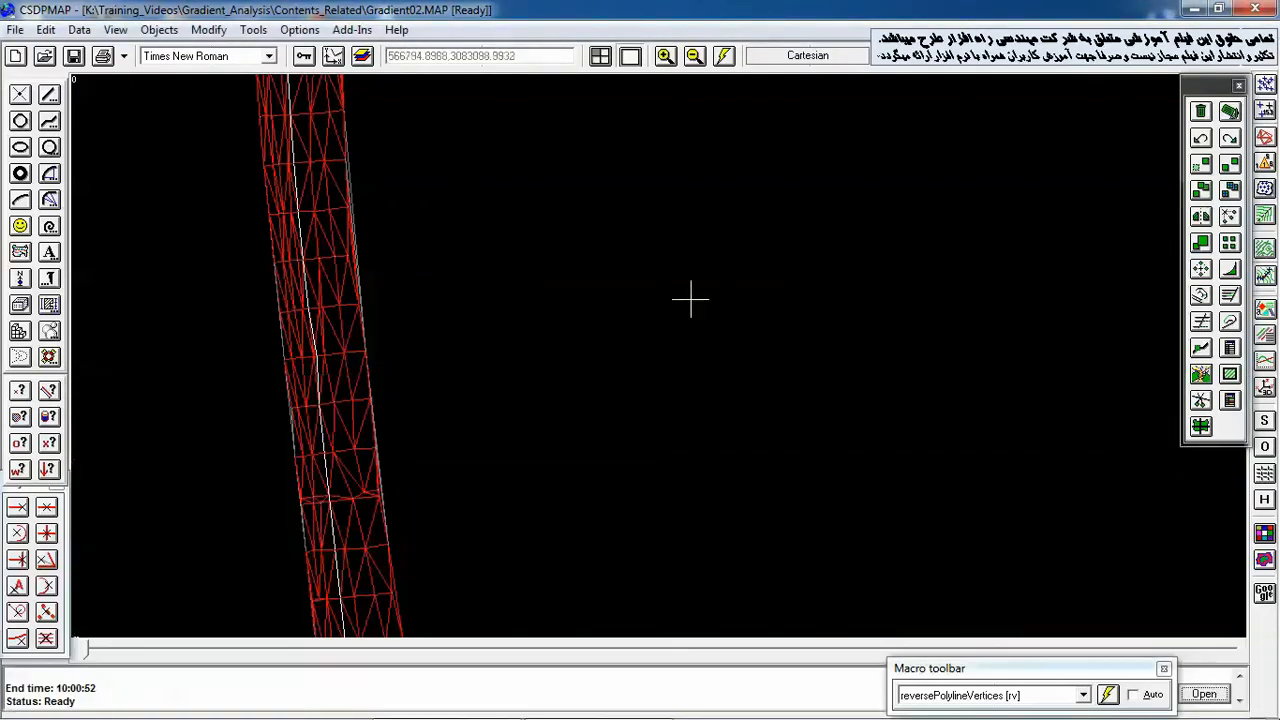
click(619, 205)
Step: Check the placed area report from farther out and return to the two route reports placed earlier
scroll(623, 212, down, 3)
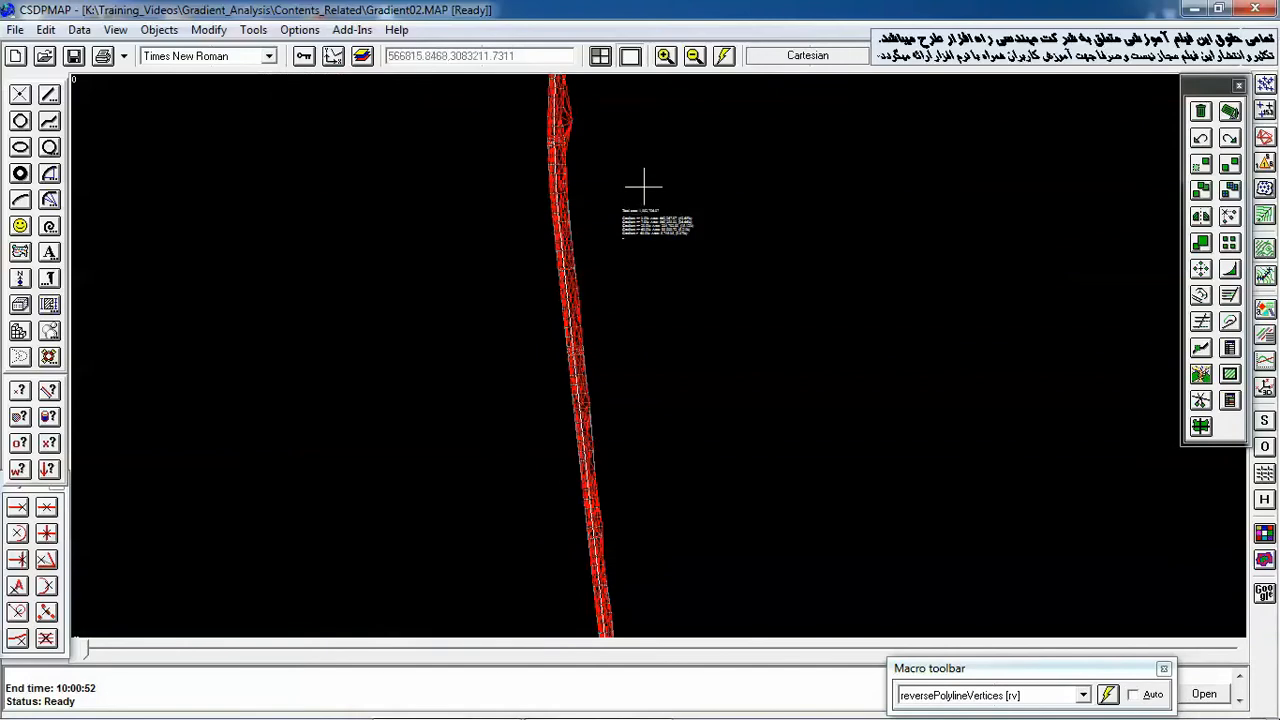
drag(643, 188, 600, 438)
drag(626, 306, 540, 397)
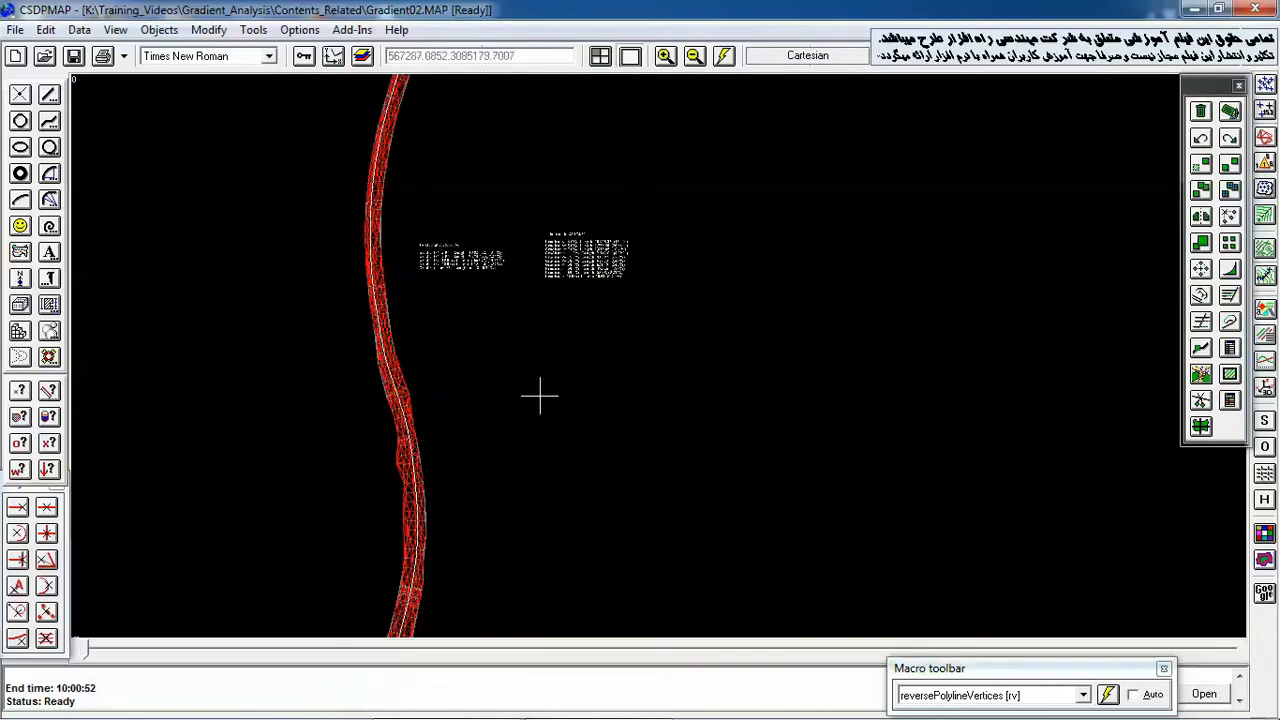
Step: Place the entire-map area report beside the route, just above the default-criteria length report
click(422, 187)
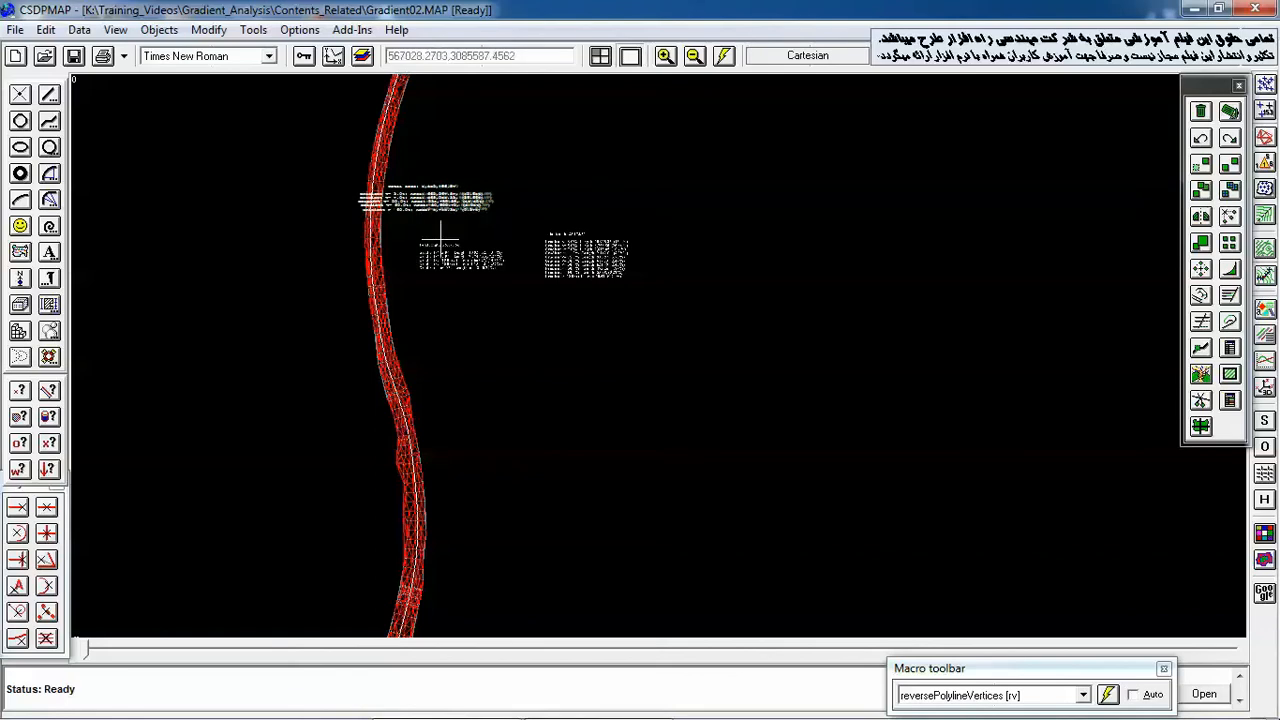
drag(440, 238, 515, 297)
drag(428, 222, 588, 345)
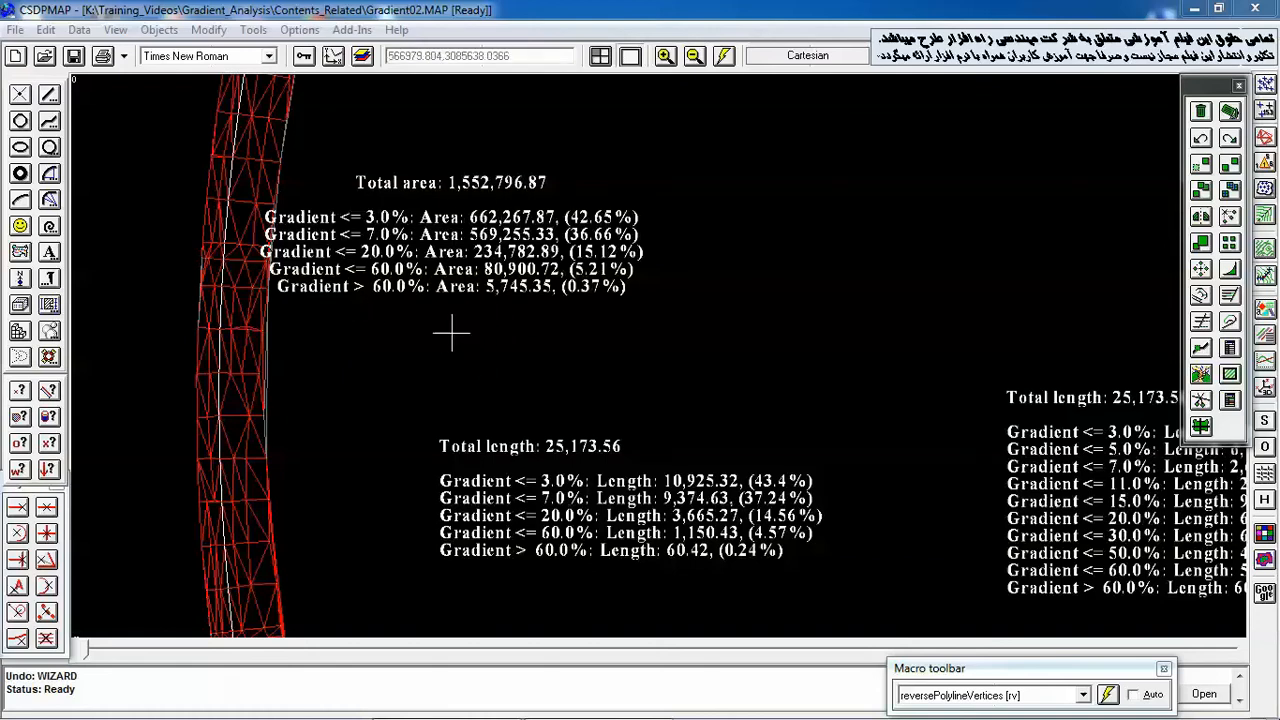
Step: Set the justification of all text lines in the area report, from the total area to the last gradient class, to 1- Left
key(c)
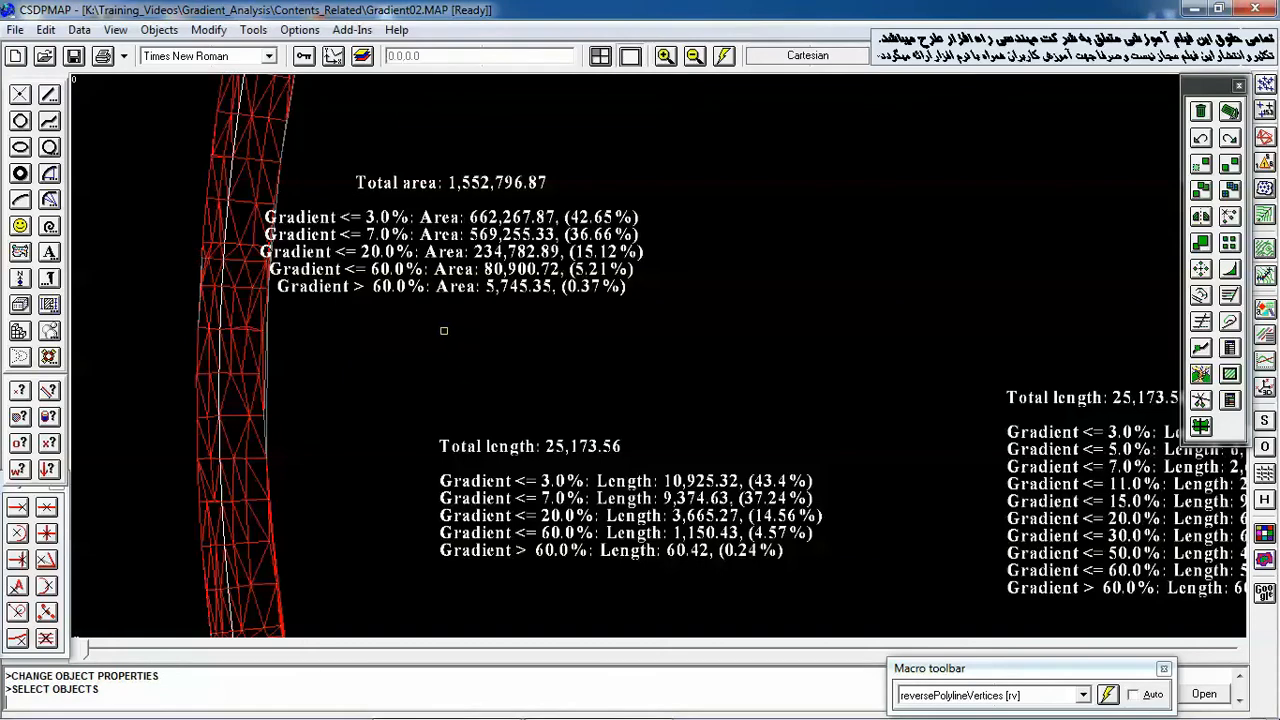
click(429, 182)
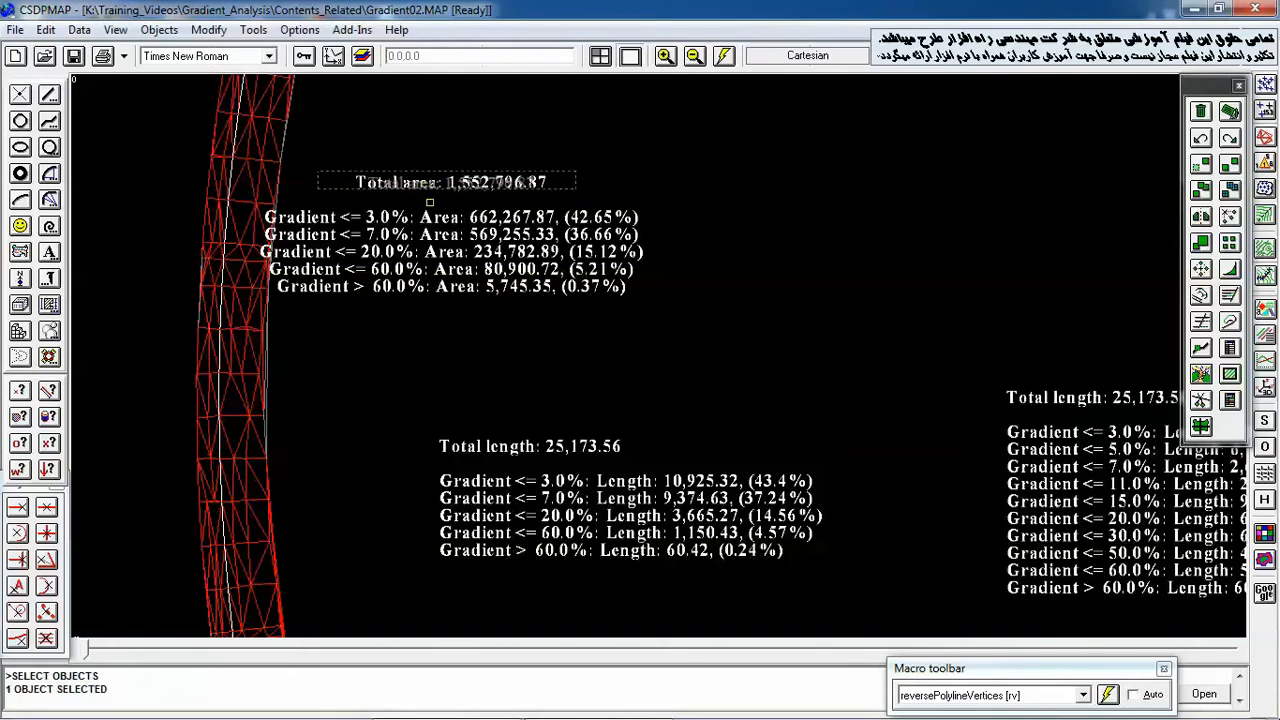
click(432, 213)
click(442, 234)
click(443, 252)
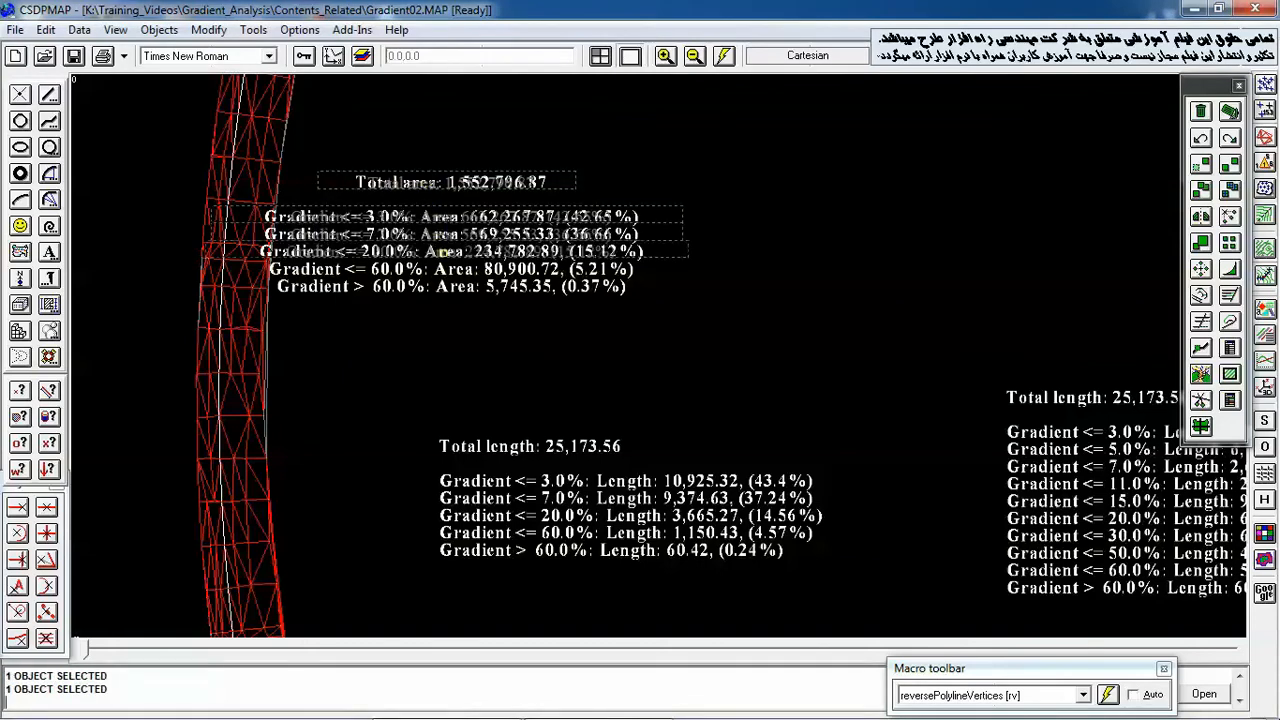
click(439, 268)
click(439, 285)
right_click(440, 284)
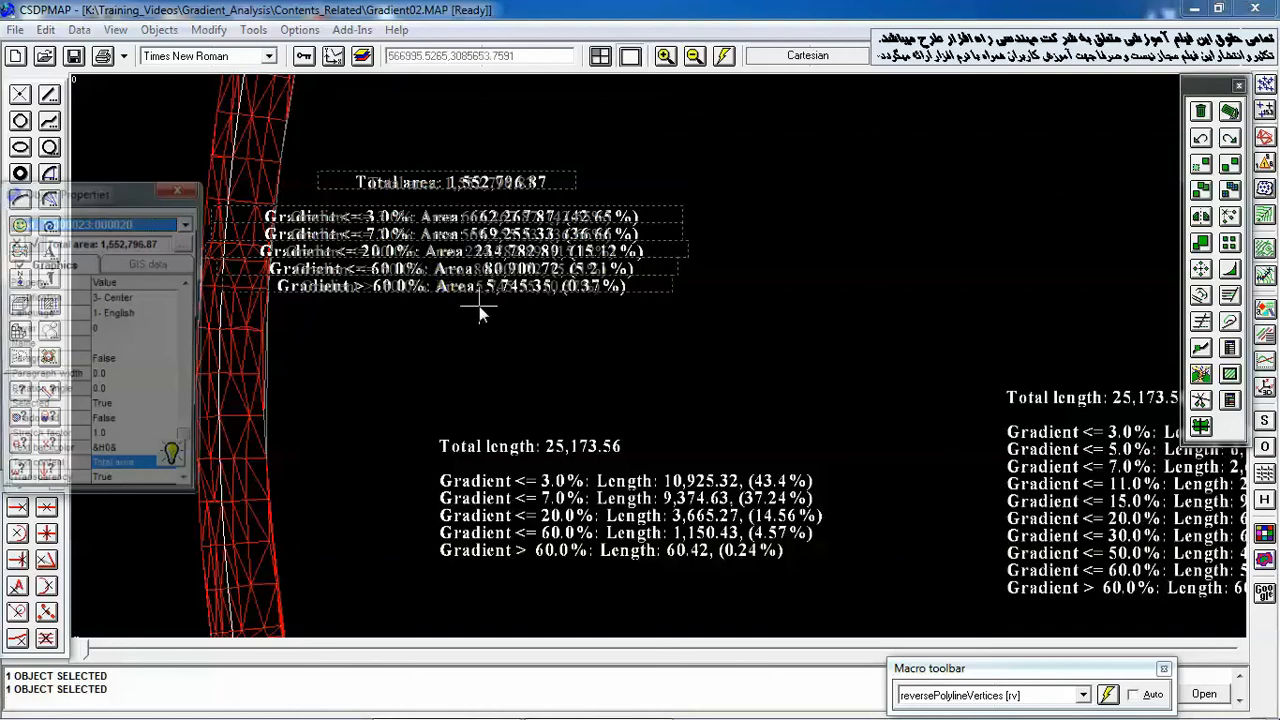
click(102, 223)
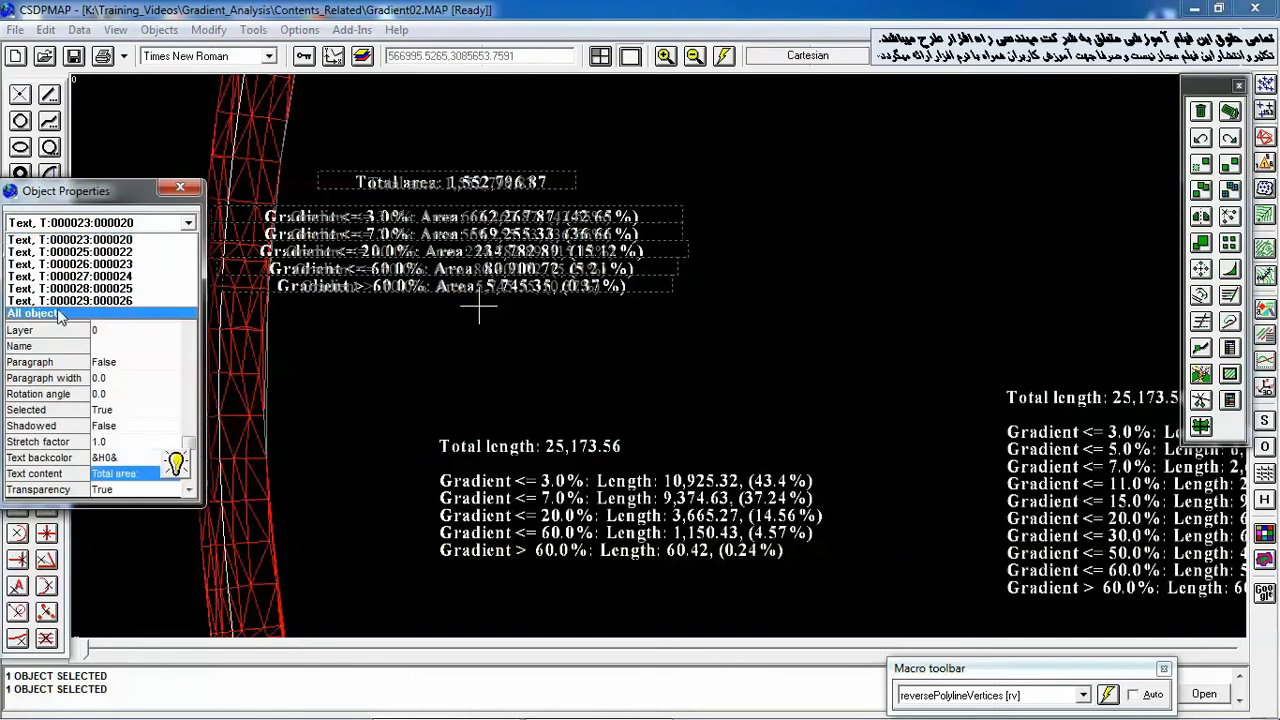
click(60, 314)
click(118, 489)
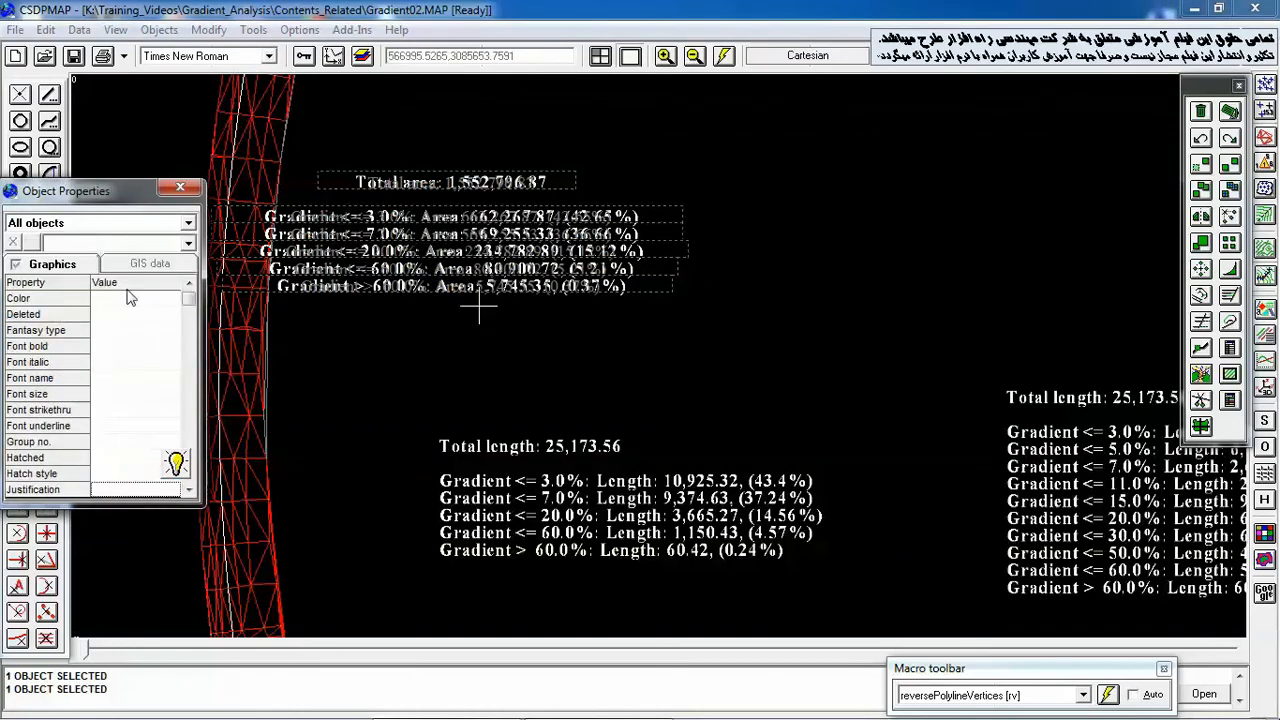
click(92, 245)
click(70, 260)
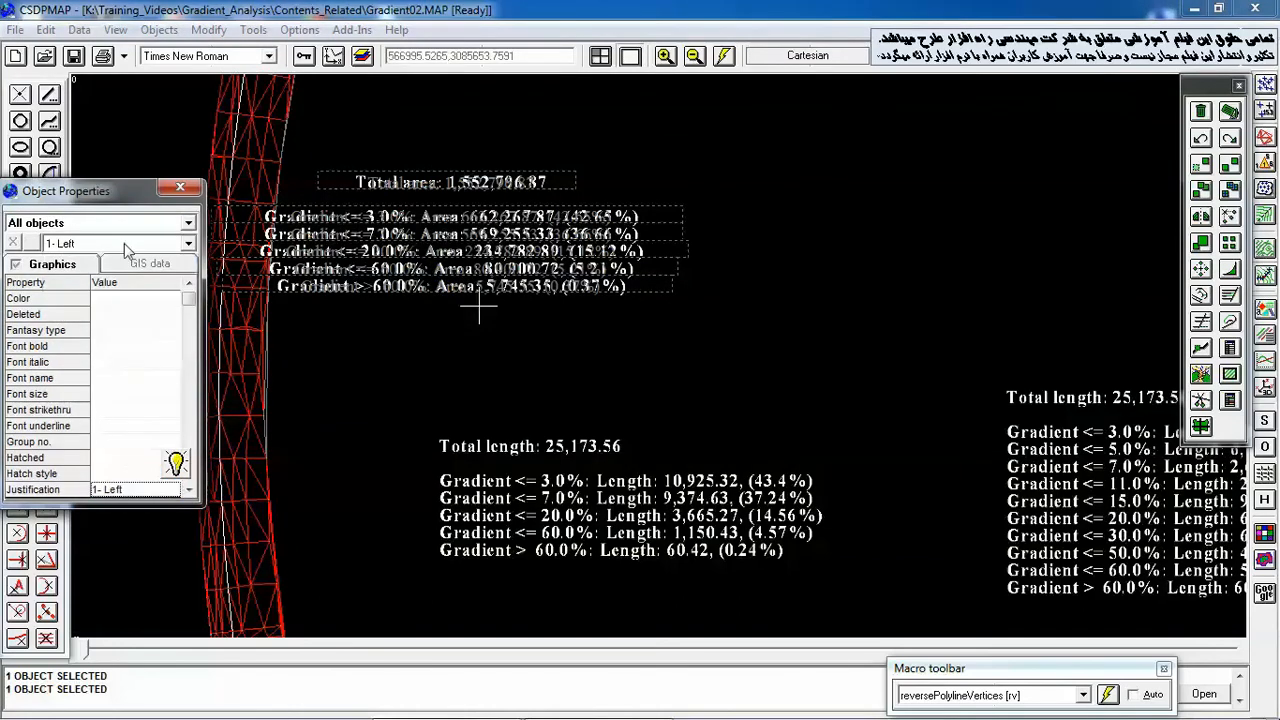
click(180, 187)
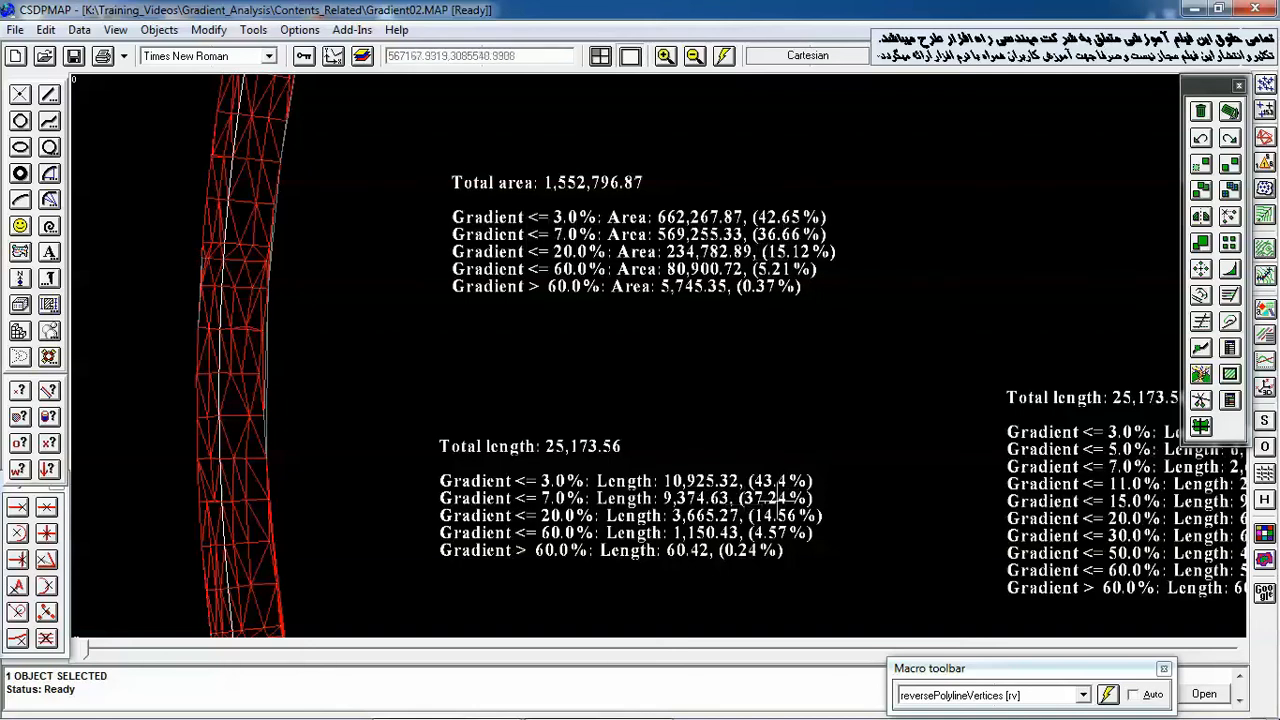
drag(704, 388, 630, 345)
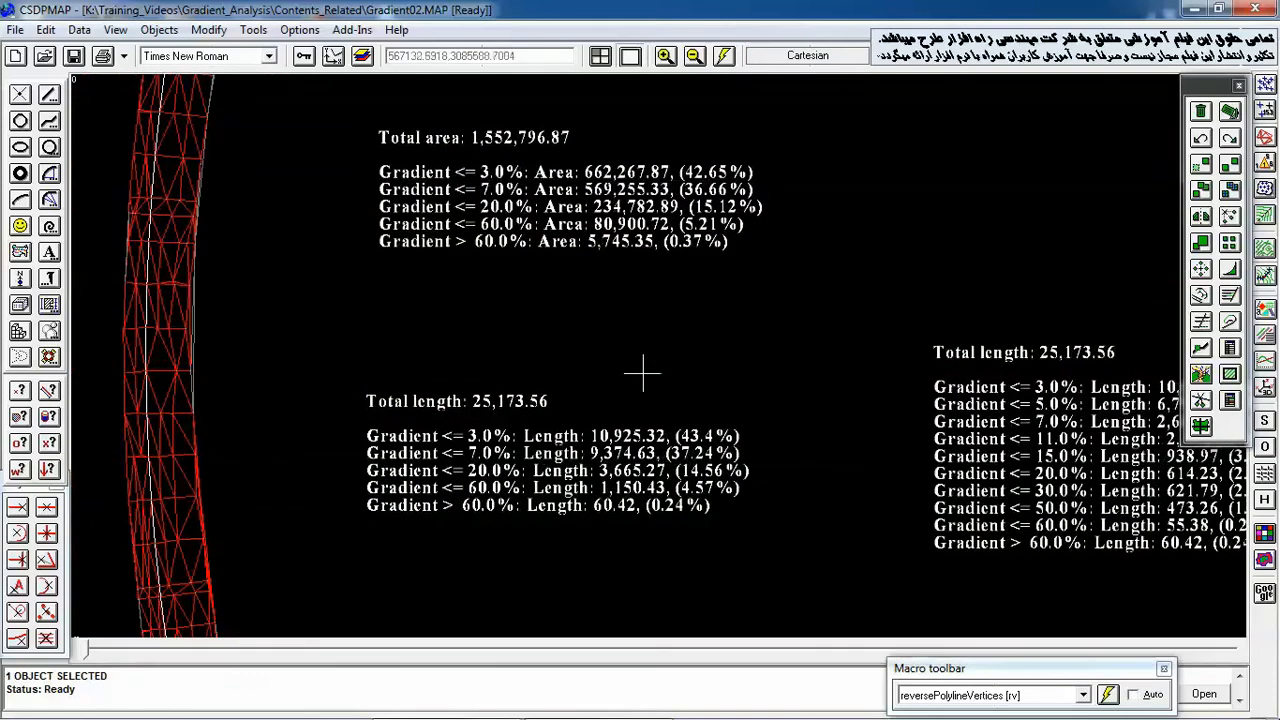